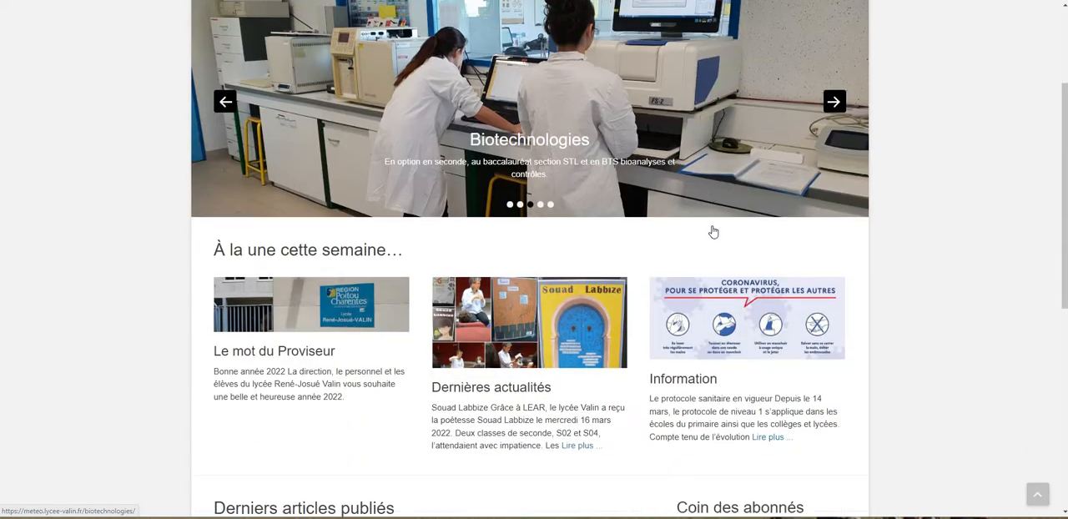
pyautogui.scroll(-2, 709, 417)
# Step: Open the subscriber login of the school website and sign in with the prefilled account credentials
pyautogui.click(706, 429)
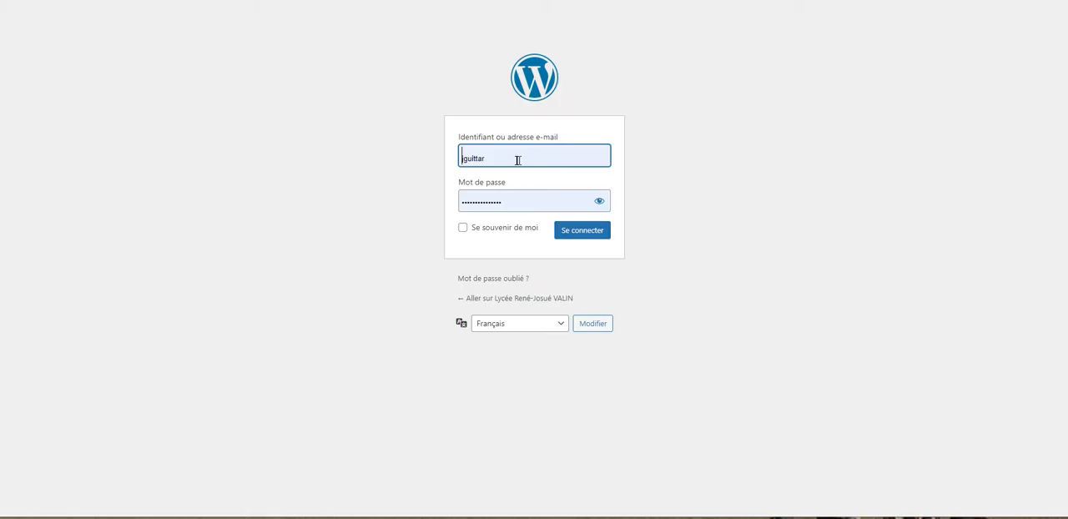
pyautogui.click(582, 239)
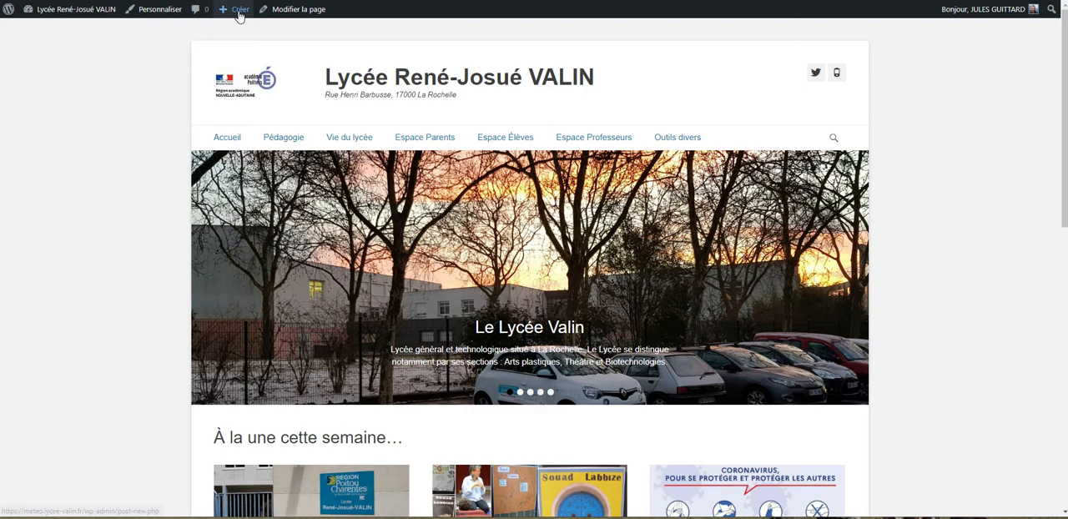
# Step: Create a new page titled "azerty 17" with a paragraph containing "texte"
pyautogui.moveTo(239, 15)
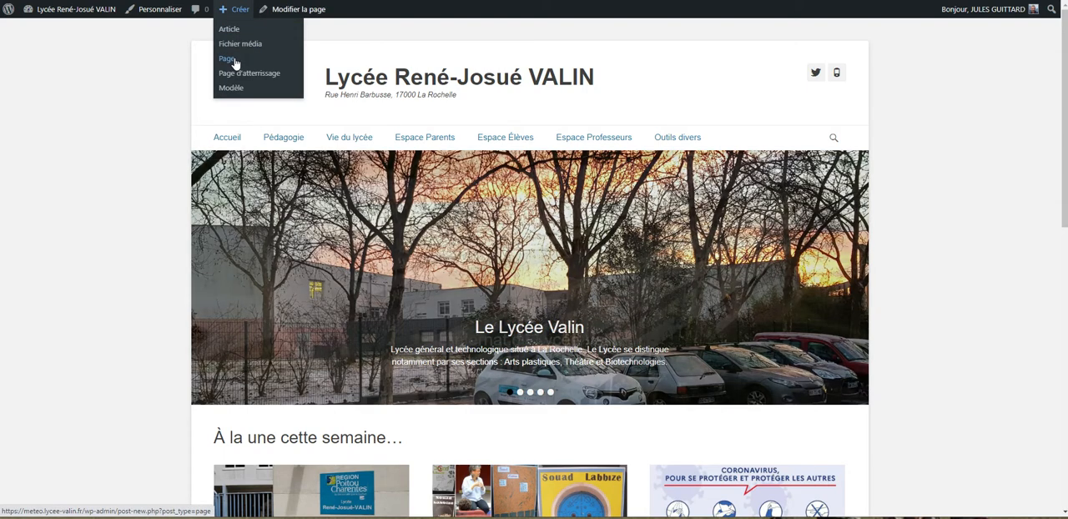
pyautogui.click(236, 62)
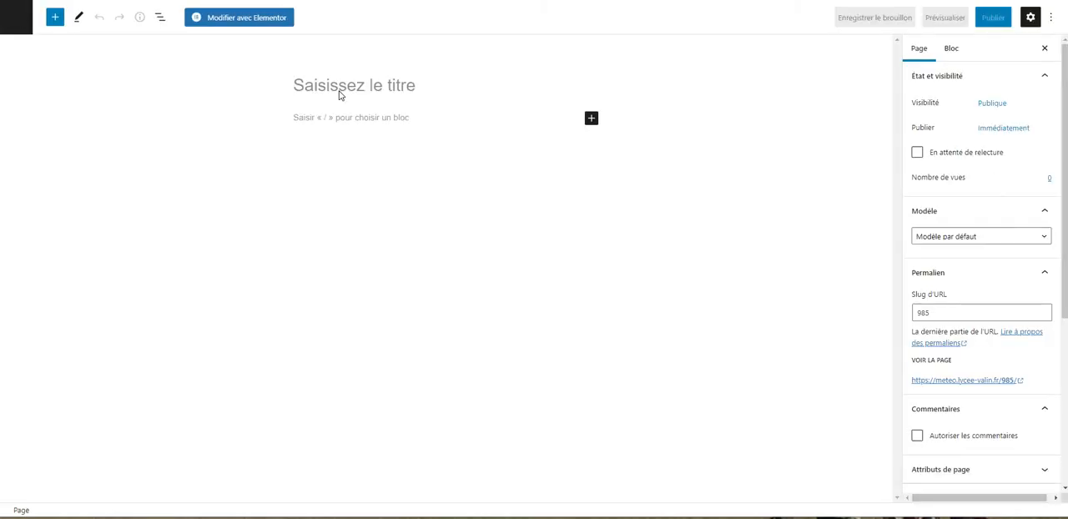
pyautogui.click(340, 92)
pyautogui.write('azerty 17')
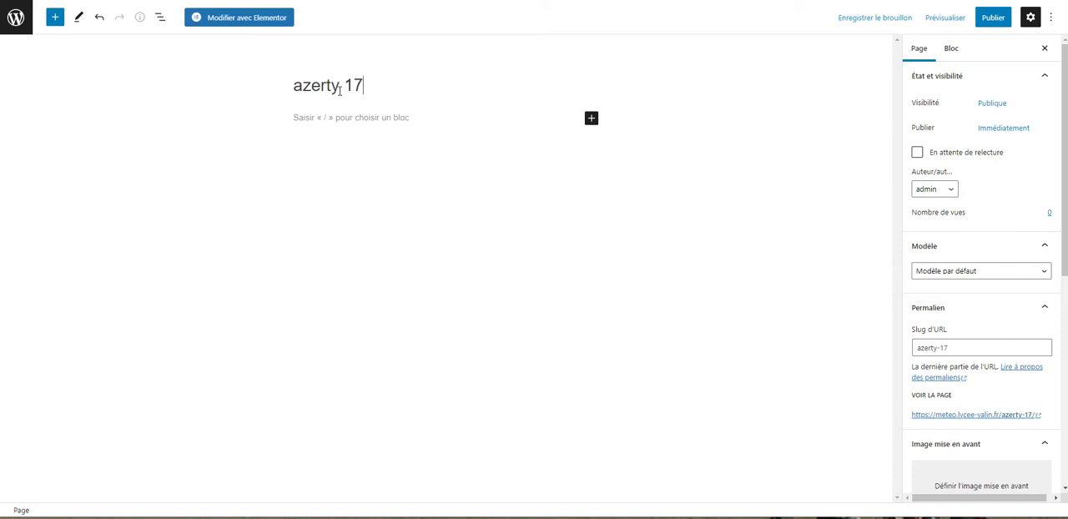
pyautogui.click(352, 122)
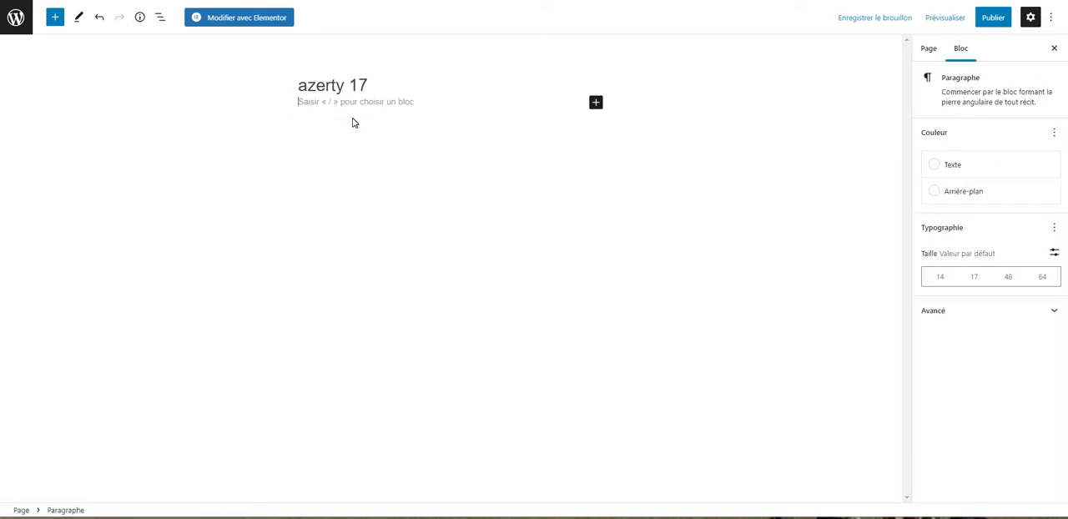
pyautogui.write('texte')
pyautogui.click(355, 190)
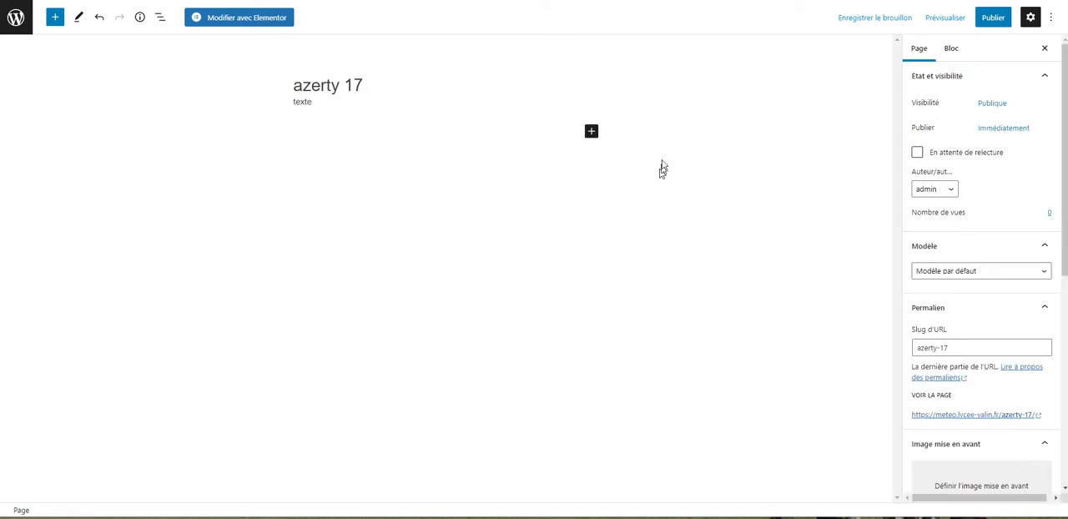
# Step: Browse the full block library to examine the available text, media, design and widget blocks
pyautogui.click(590, 131)
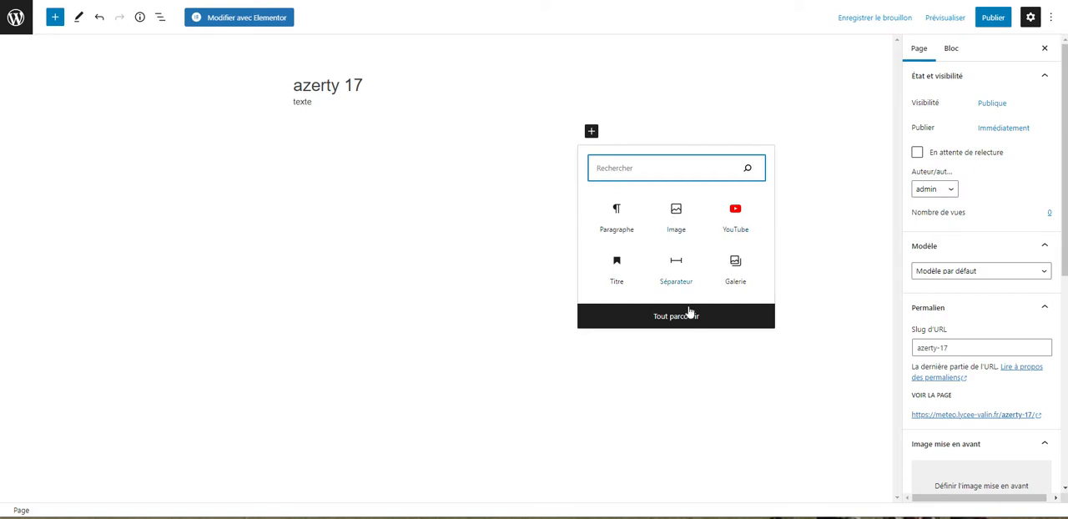
pyautogui.click(686, 317)
pyautogui.scroll(-3, 76, 215)
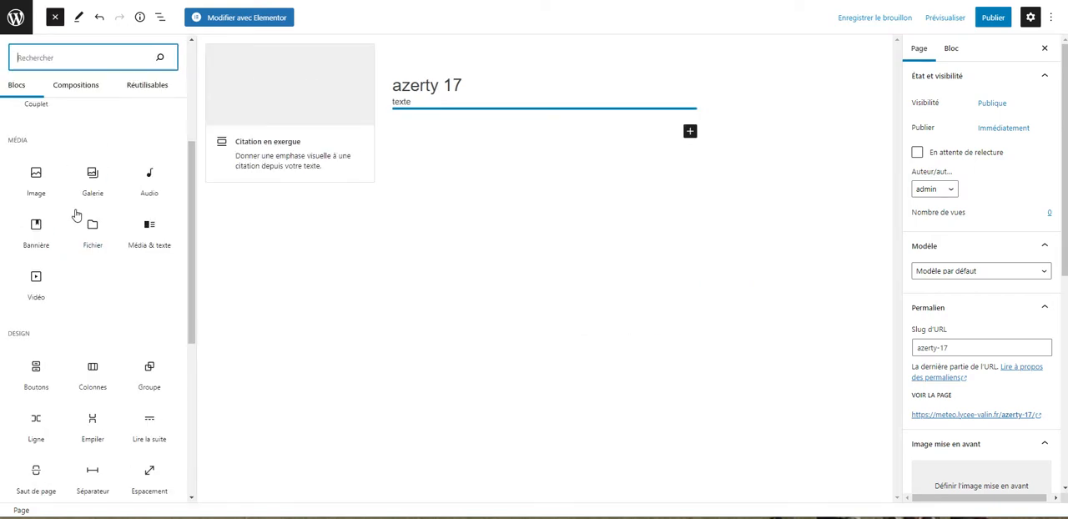
pyautogui.scroll(-6, 76, 215)
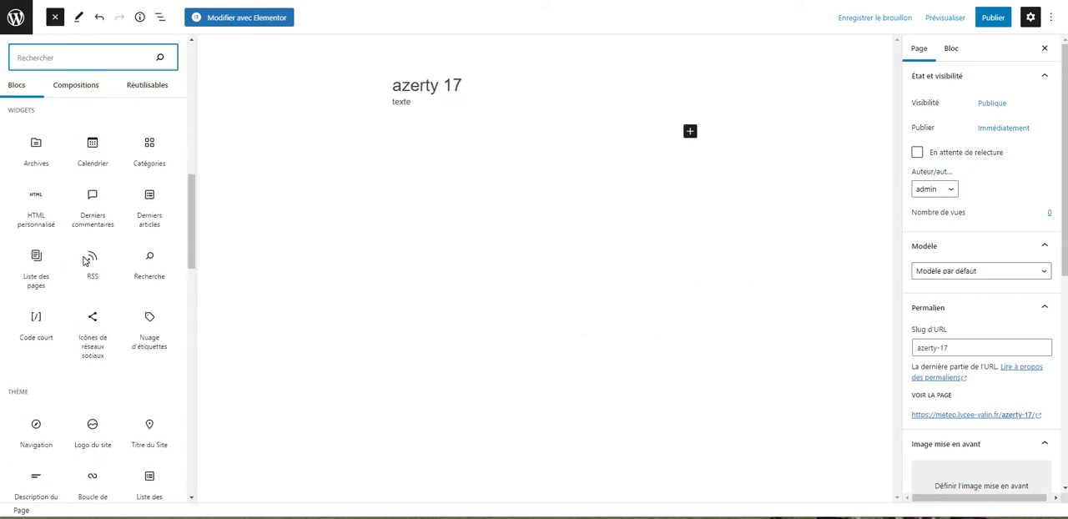
pyautogui.scroll(9, 86, 260)
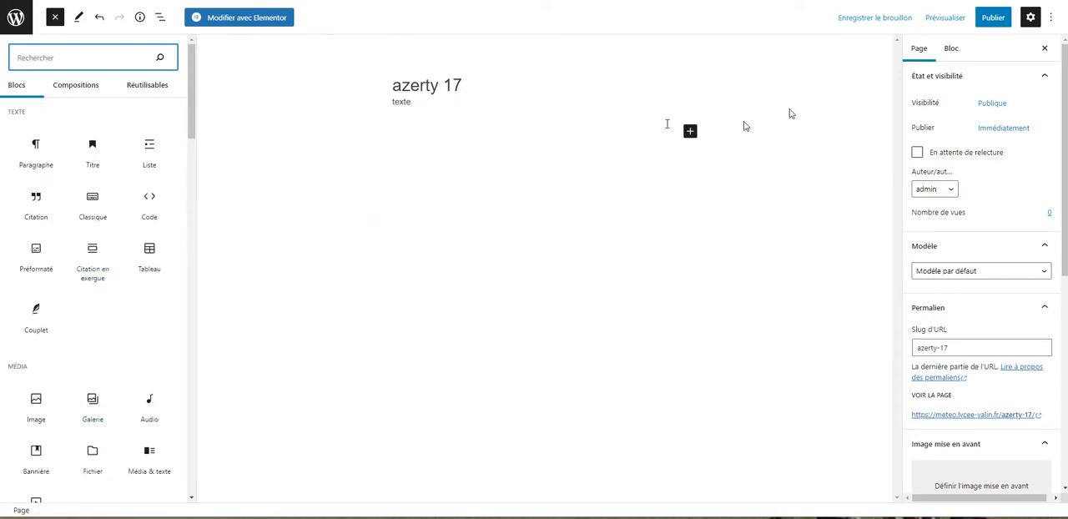
pyautogui.click(690, 131)
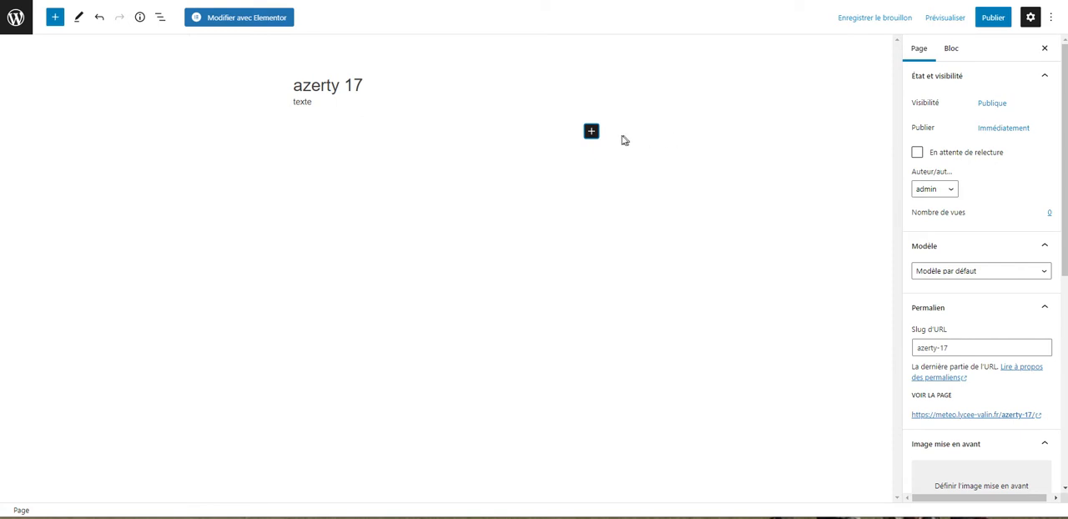
# Step: Insert an image block below the paragraph using the picture of peaches on a dark background from the media library
pyautogui.click(591, 131)
pyautogui.click(675, 212)
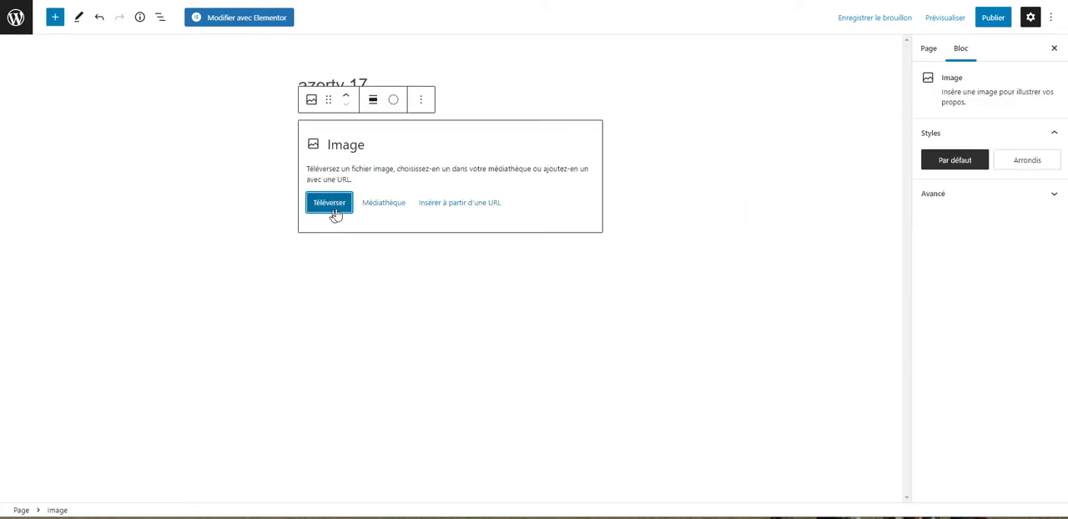
pyautogui.click(391, 207)
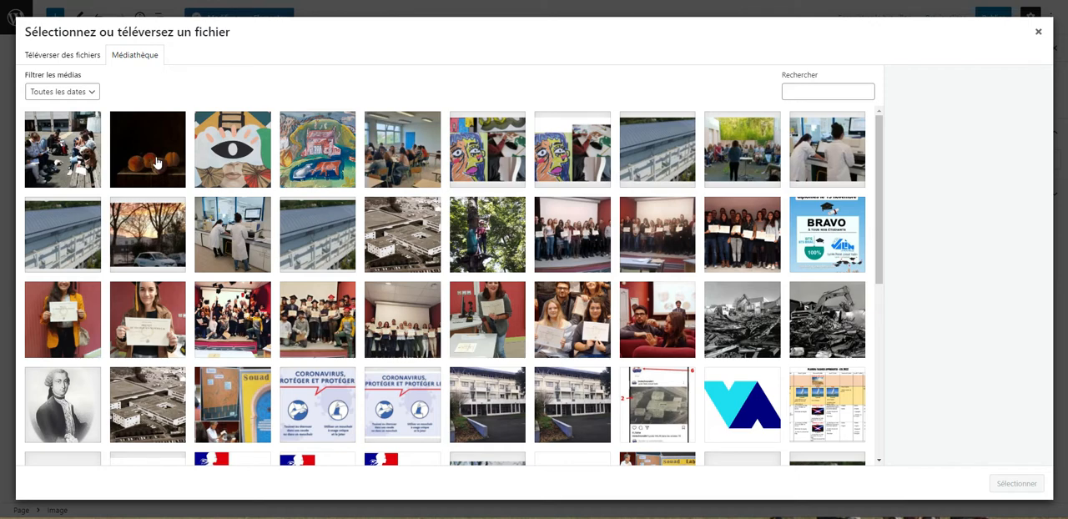
pyautogui.click(156, 162)
pyautogui.click(1016, 483)
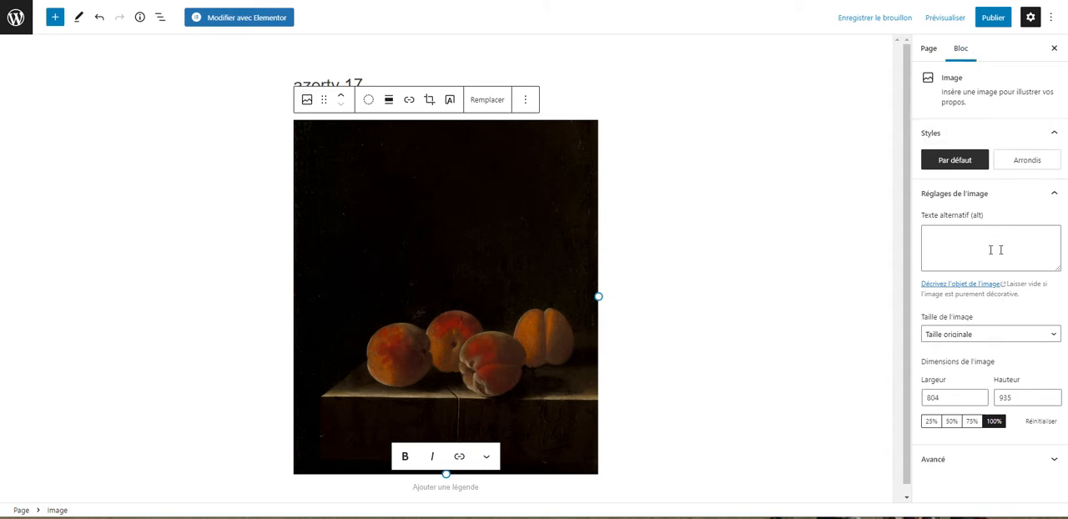
# Step: Review the page-level settings, including the template, permalink, featured image and comment options
pyautogui.click(930, 49)
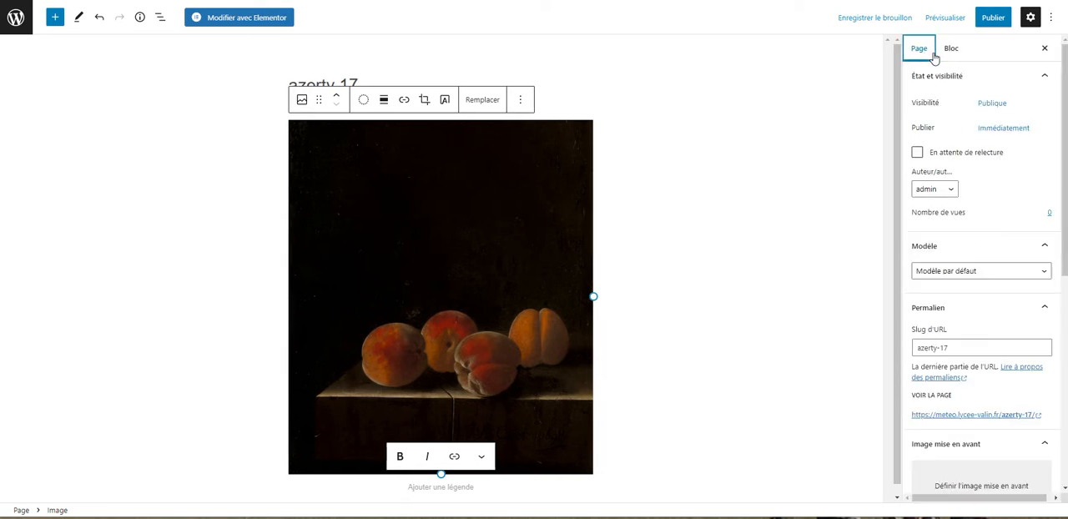
pyautogui.click(1031, 18)
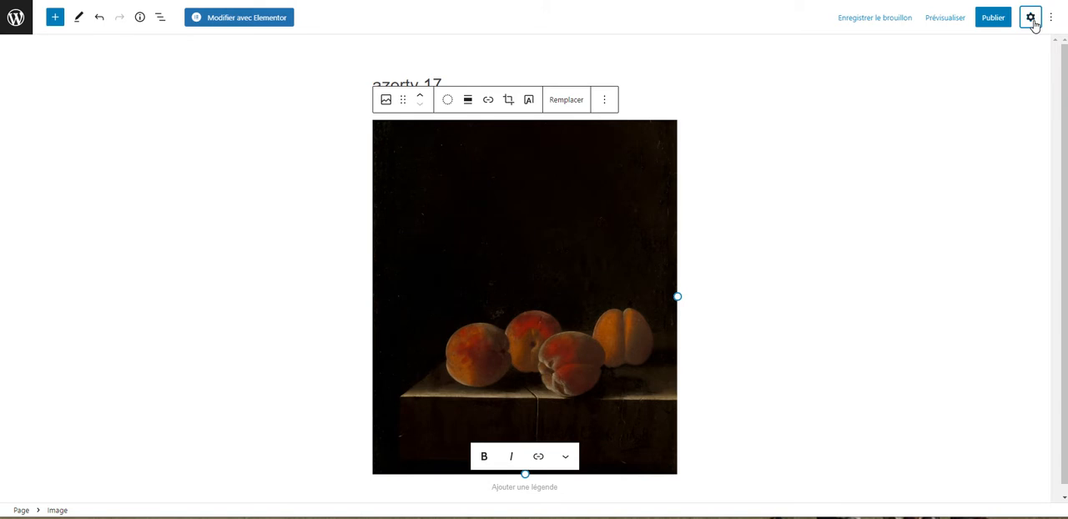
pyautogui.click(1031, 18)
pyautogui.click(926, 50)
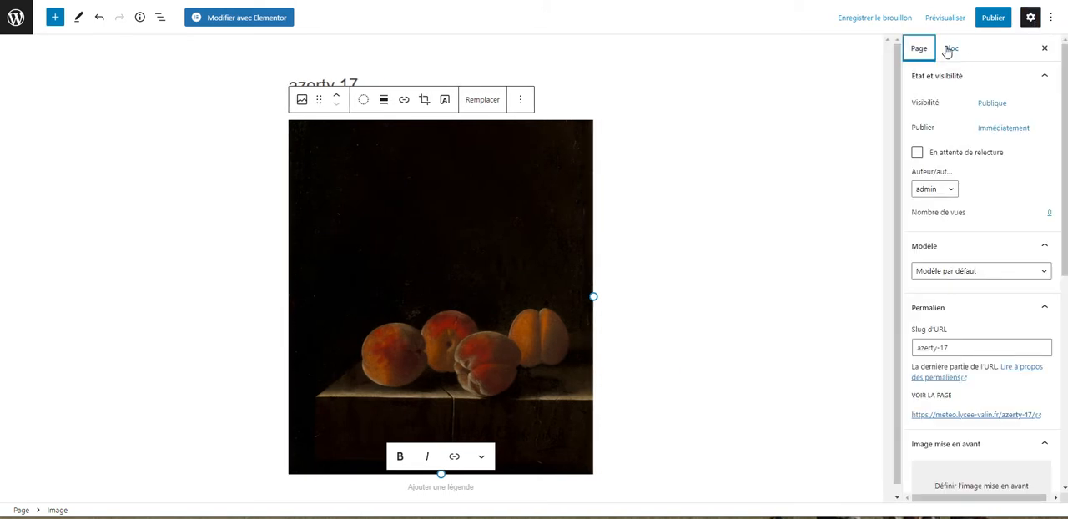
pyautogui.scroll(-3, 973, 241)
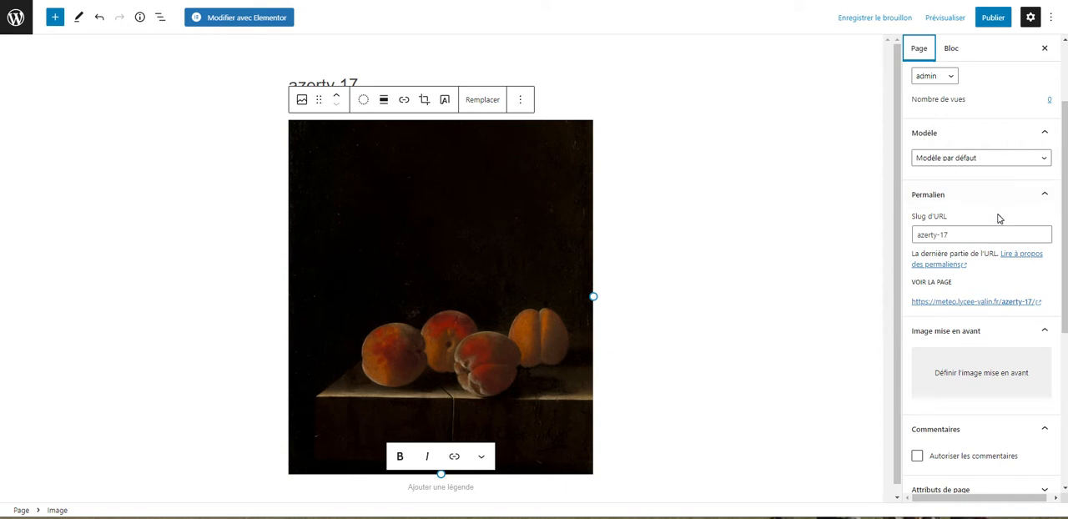
pyautogui.scroll(-2, 996, 215)
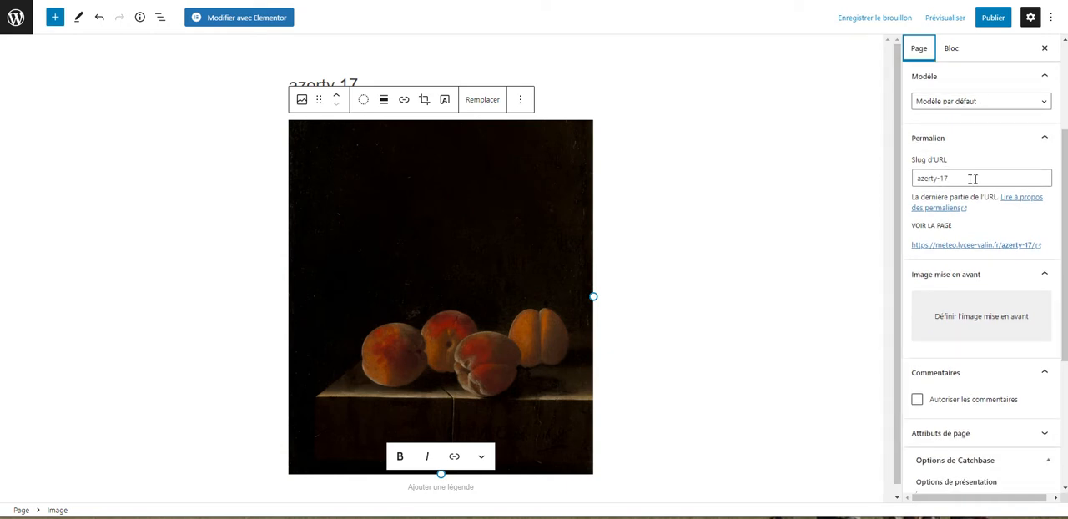
pyautogui.scroll(1, 944, 183)
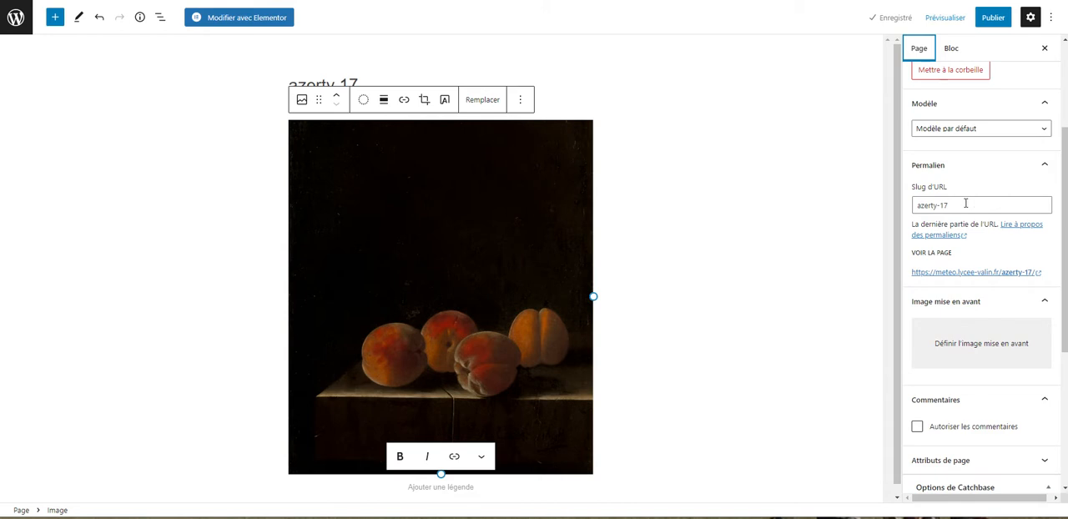
# Step: Set arts-plastiques40x15.png from the media library as the page's featured image
pyautogui.scroll(-3, 1005, 290)
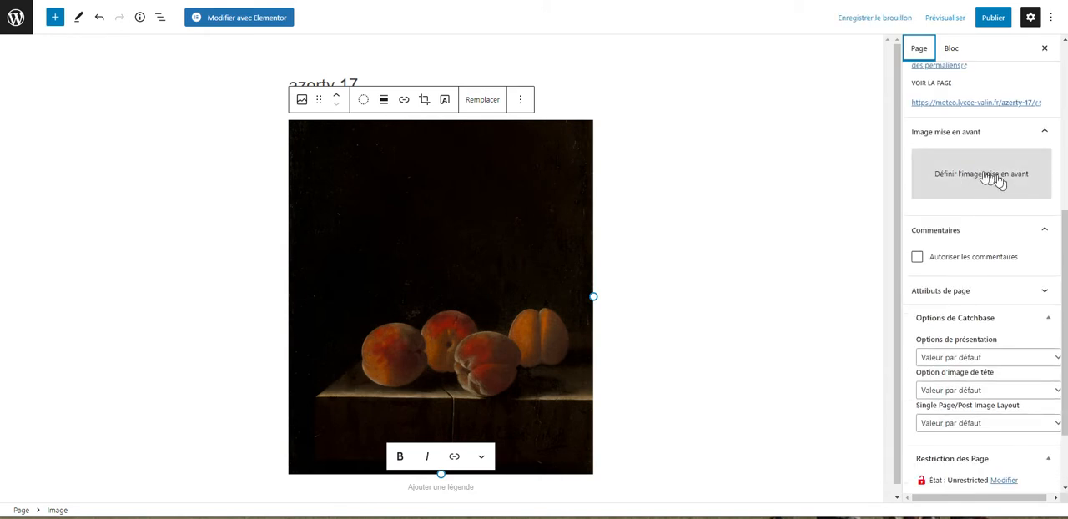
pyautogui.click(984, 186)
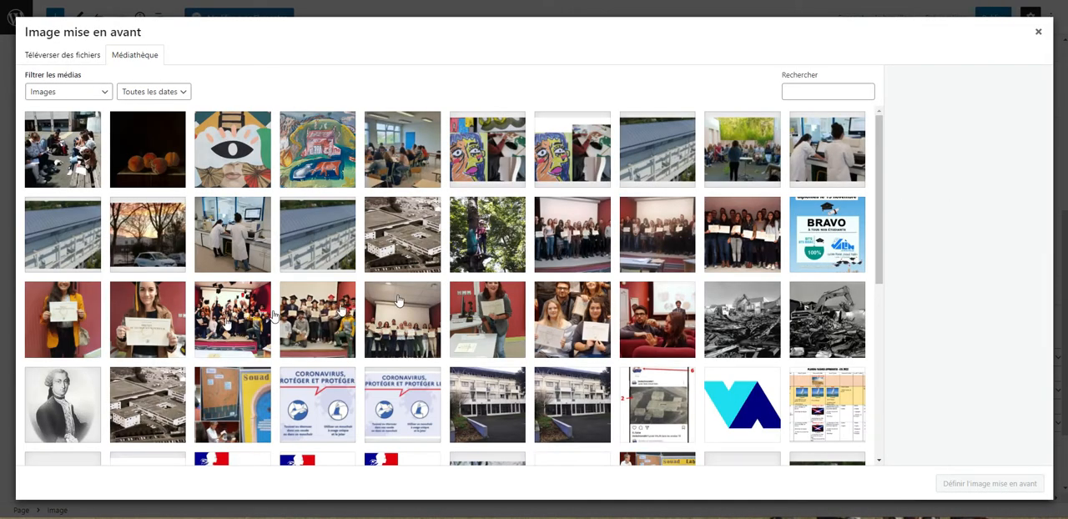
pyautogui.click(490, 164)
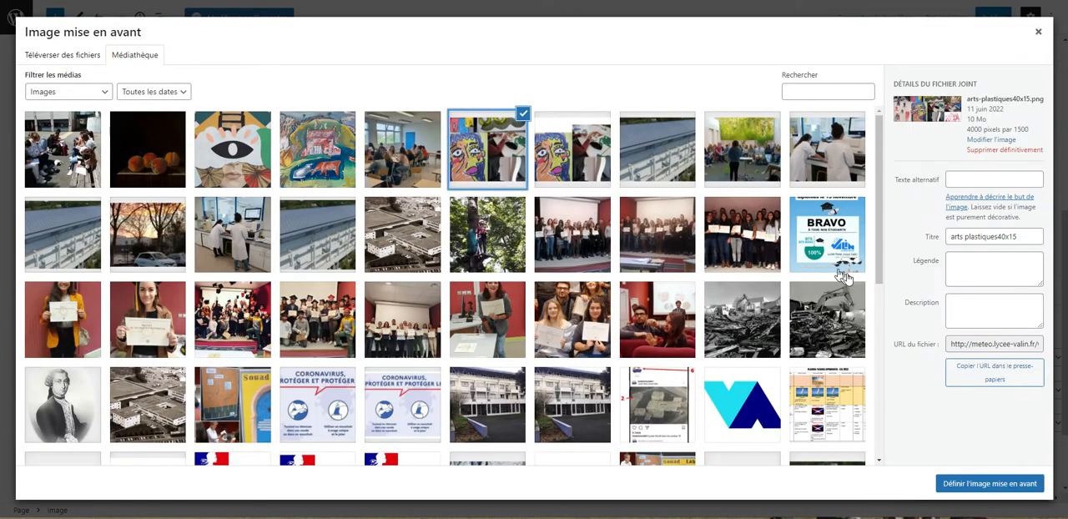
pyautogui.click(984, 485)
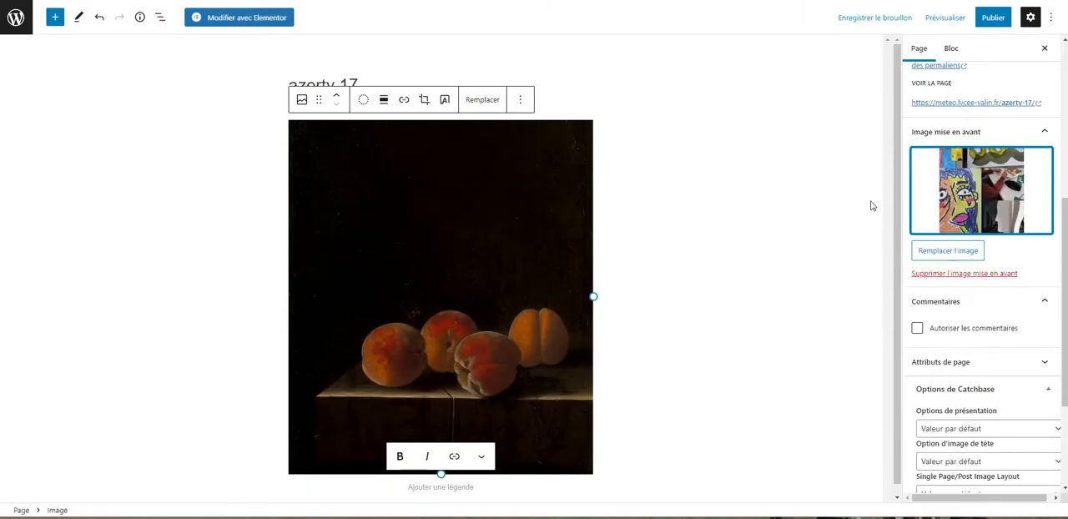
# Step: Set the page's Single Page/Post Image Layout in the Catchbase options to "Désactiver image"
pyautogui.scroll(-3, 976, 369)
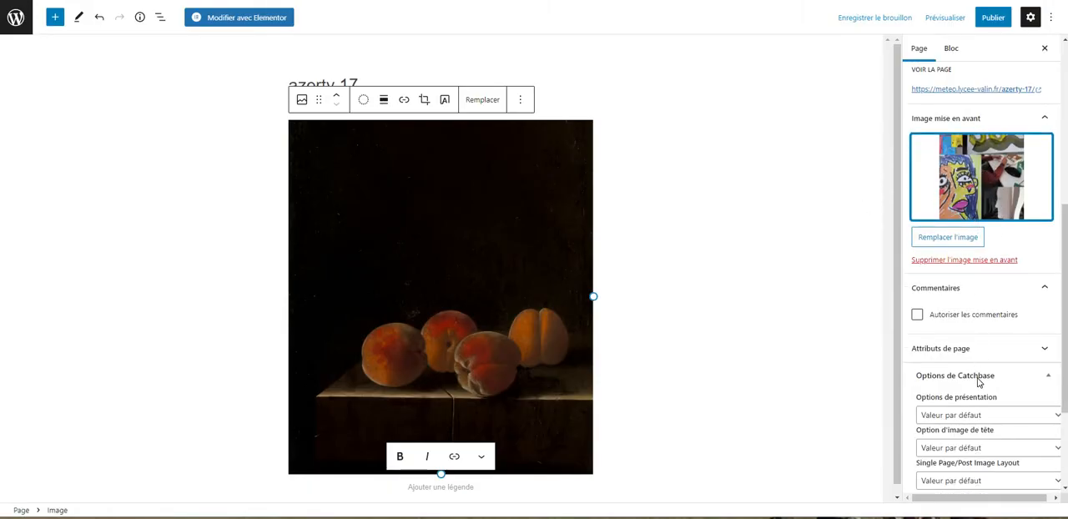
pyautogui.click(971, 381)
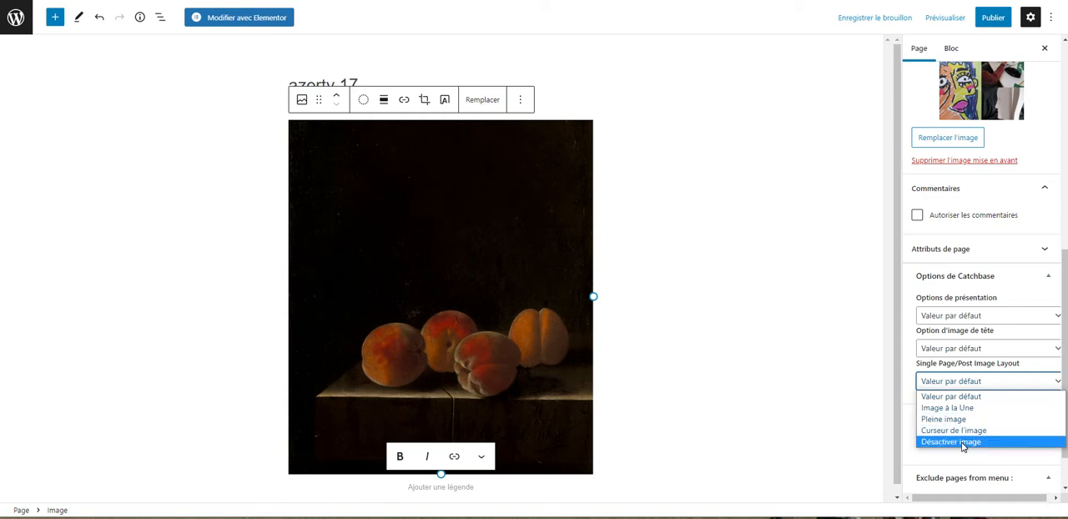
pyautogui.click(962, 442)
# Step: Set the page's presentation option in the Catchbase options to "Aucune barre latérale (Largeur contenu)"
pyautogui.scroll(1, 963, 298)
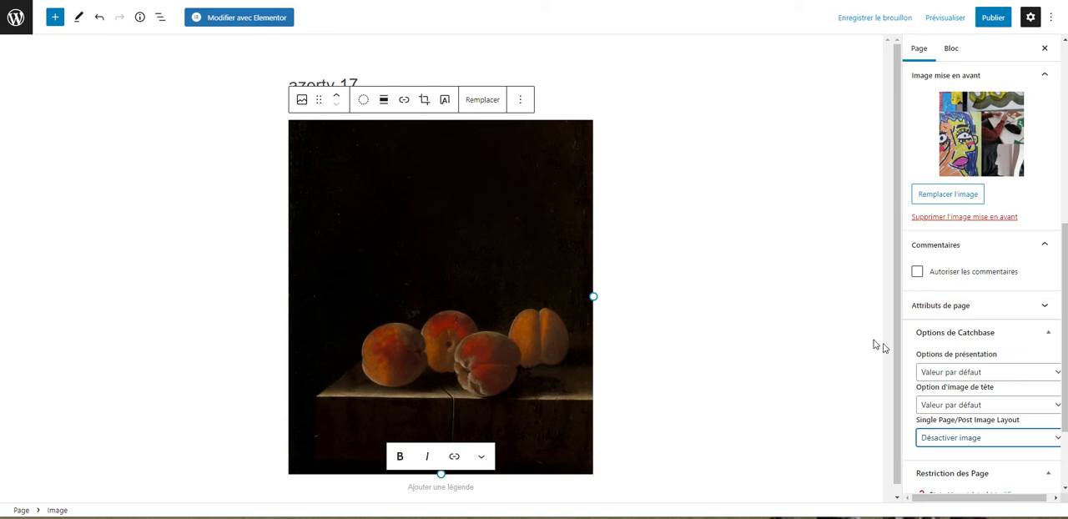
pyautogui.scroll(2, 971, 346)
pyautogui.scroll(-1, 971, 346)
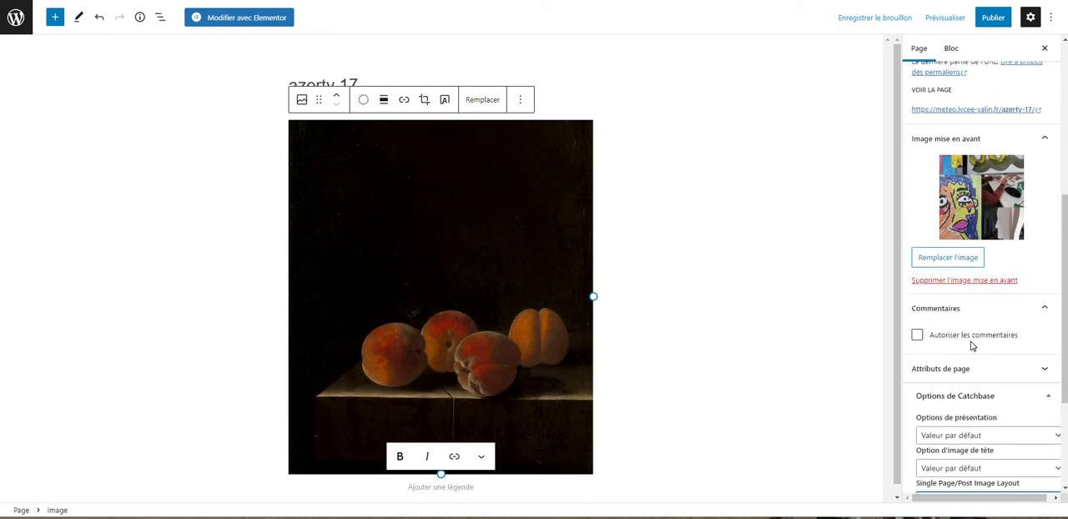
pyautogui.scroll(-1, 980, 384)
pyautogui.click(975, 376)
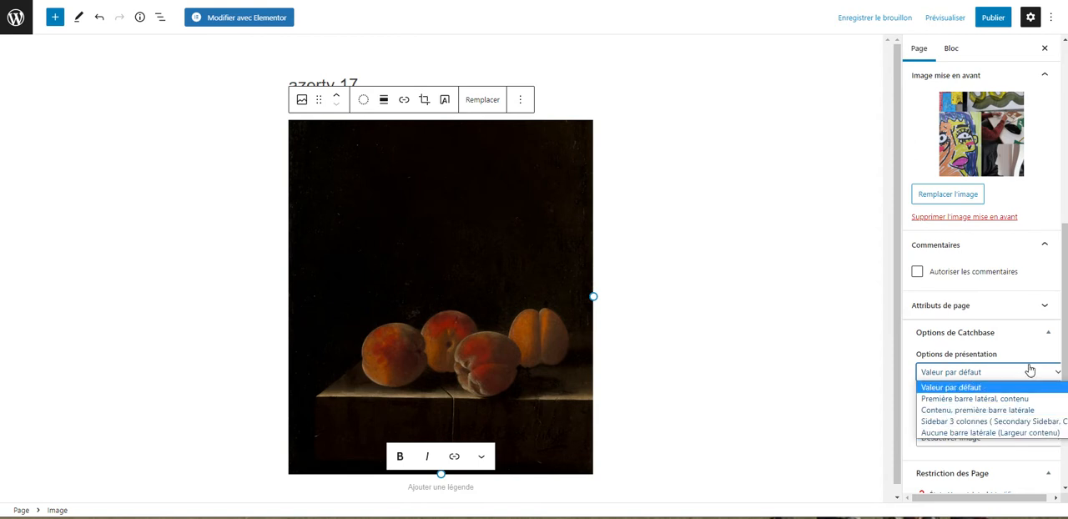
pyautogui.click(1028, 373)
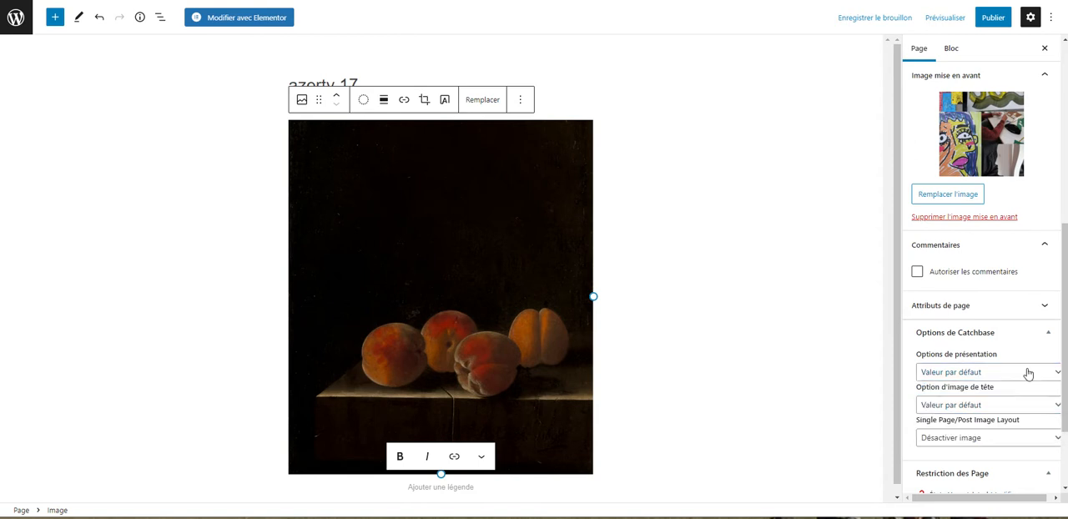
pyautogui.click(999, 378)
pyautogui.click(992, 433)
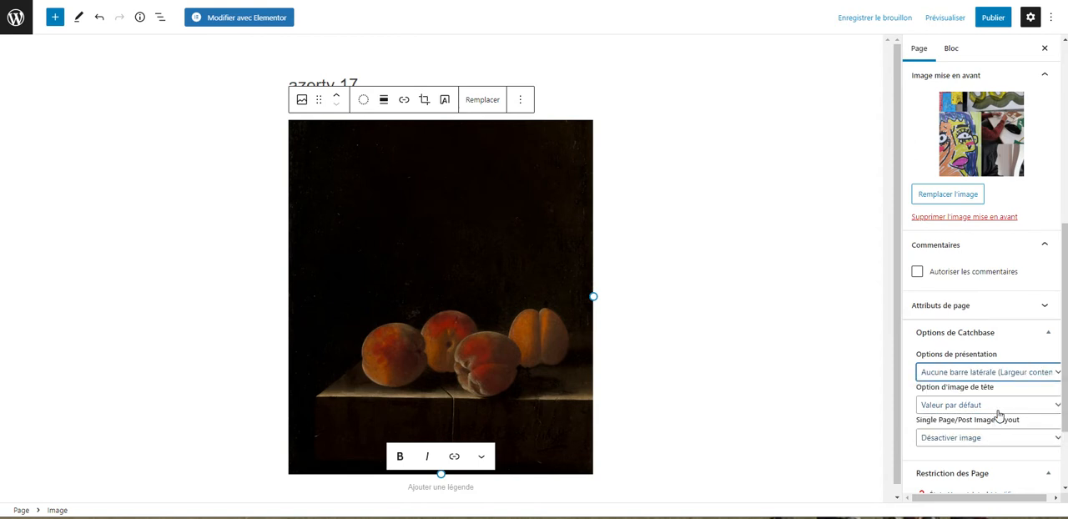
# Step: Open the page restriction choices and confirm the state as Unrestricted
pyautogui.scroll(-2, 997, 413)
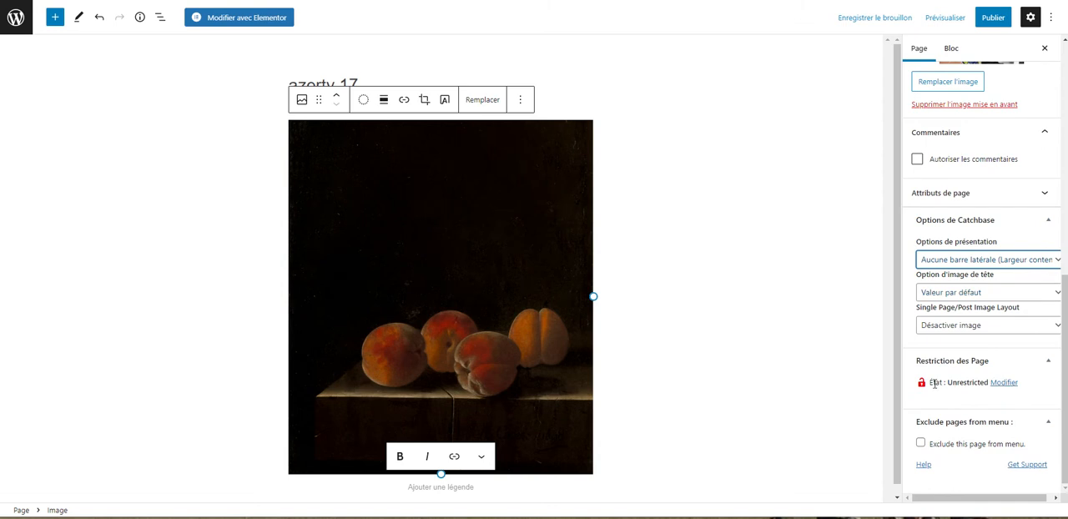
pyautogui.click(1003, 384)
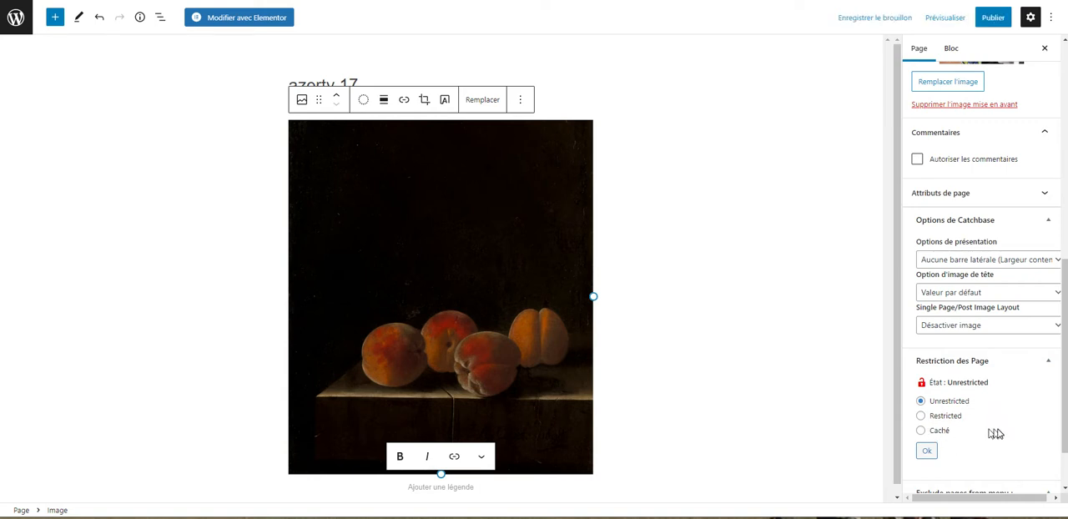
pyautogui.click(926, 451)
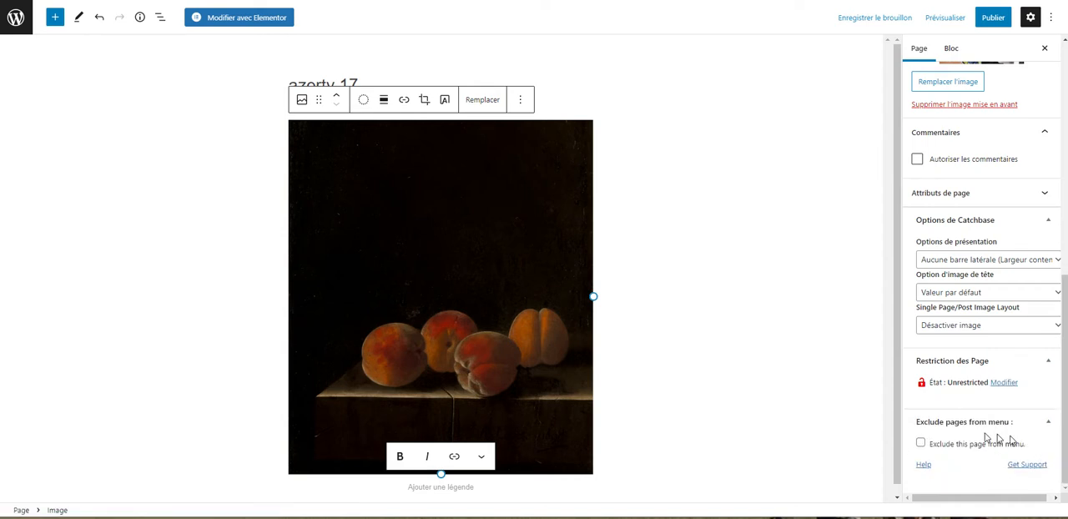
# Step: Enable the option to exclude this page from the menu and publish the page
pyautogui.click(917, 445)
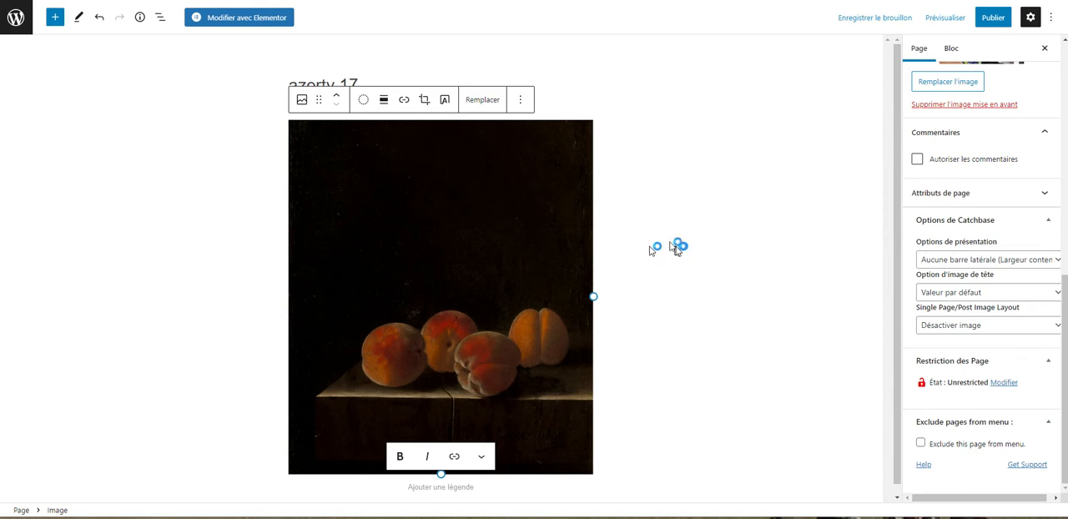
pyautogui.click(993, 18)
pyautogui.click(964, 20)
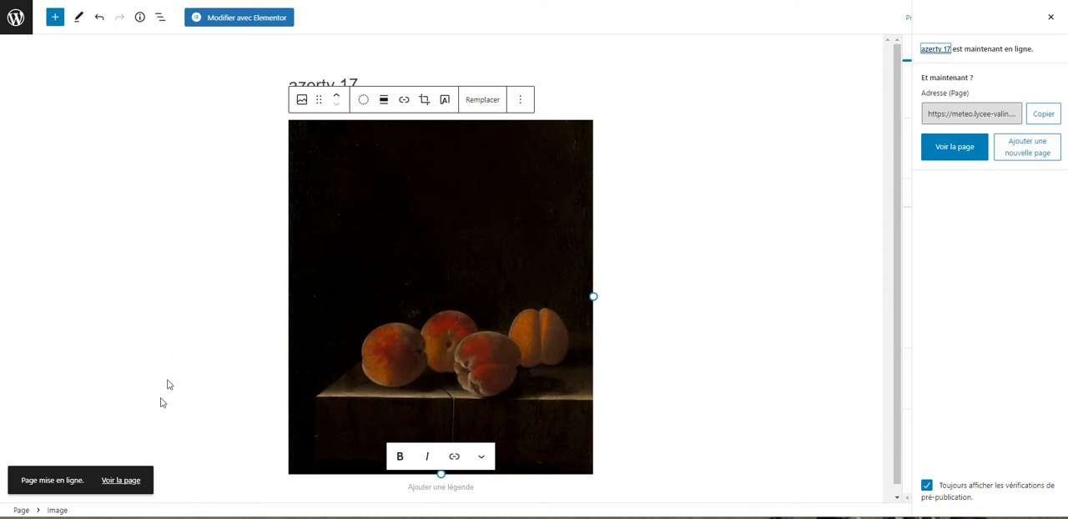
# Step: View the published azerty 17 page on the site and look over its title, text and image
pyautogui.click(125, 482)
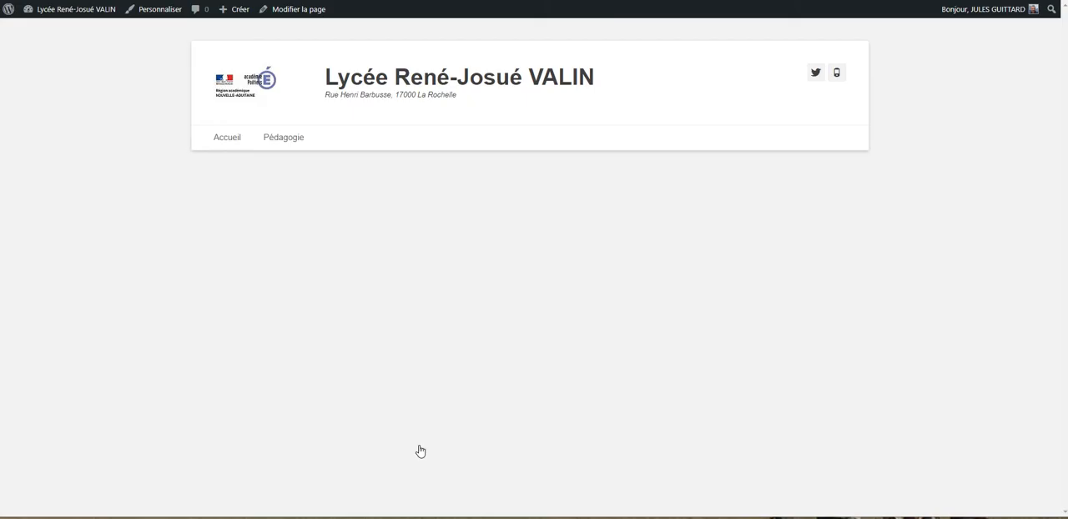
pyautogui.scroll(-5, 775, 291)
pyautogui.scroll(5, 775, 292)
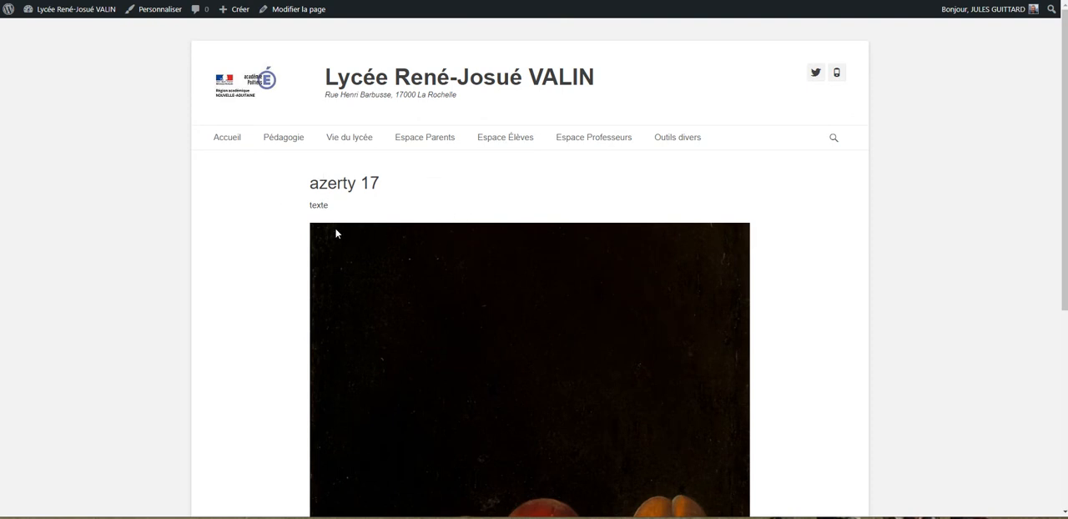
pyautogui.scroll(-2, 420, 270)
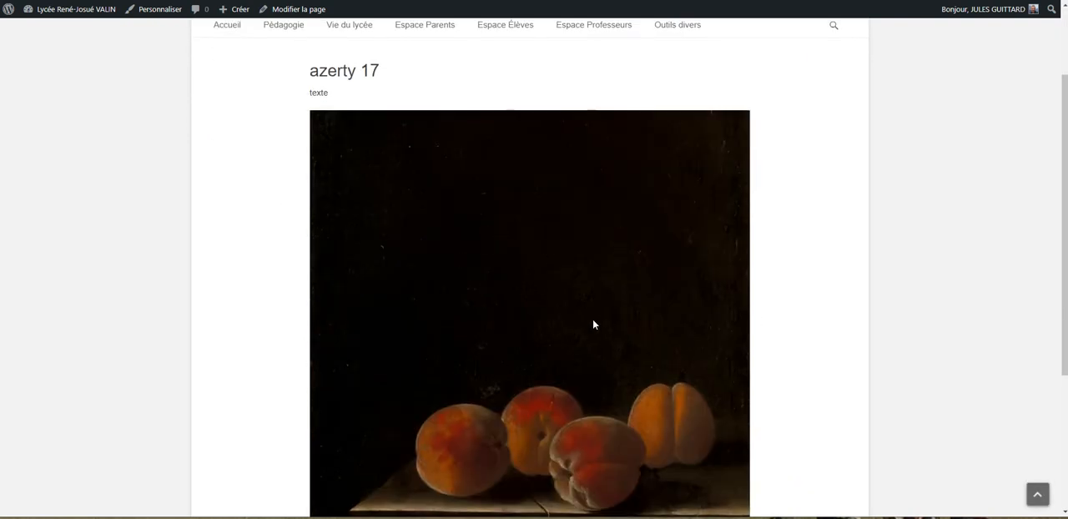
pyautogui.scroll(2, 593, 322)
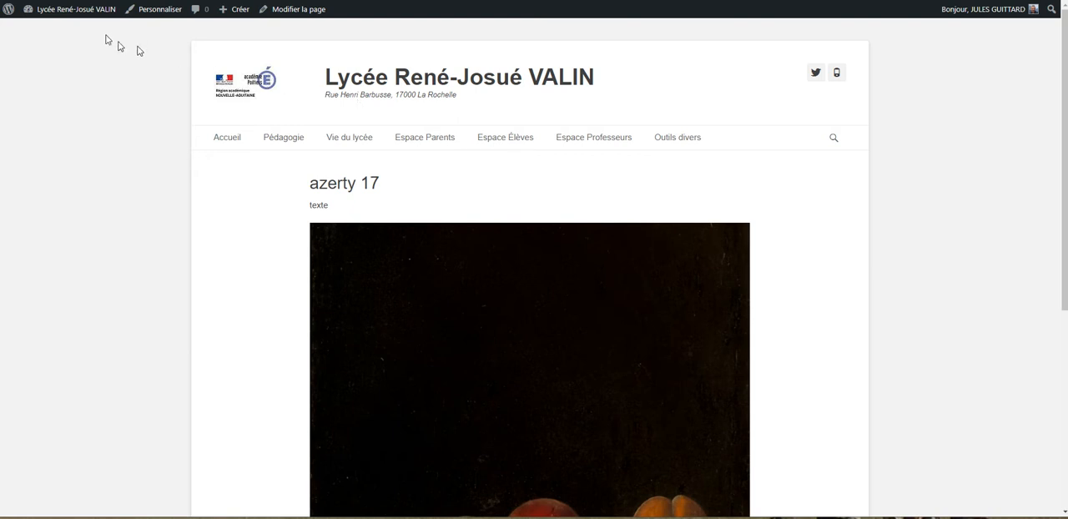
# Step: Open the site's menu editor and add the azerty 17 page to the Principal menu
pyautogui.moveTo(75, 9)
pyautogui.moveTo(693, 142)
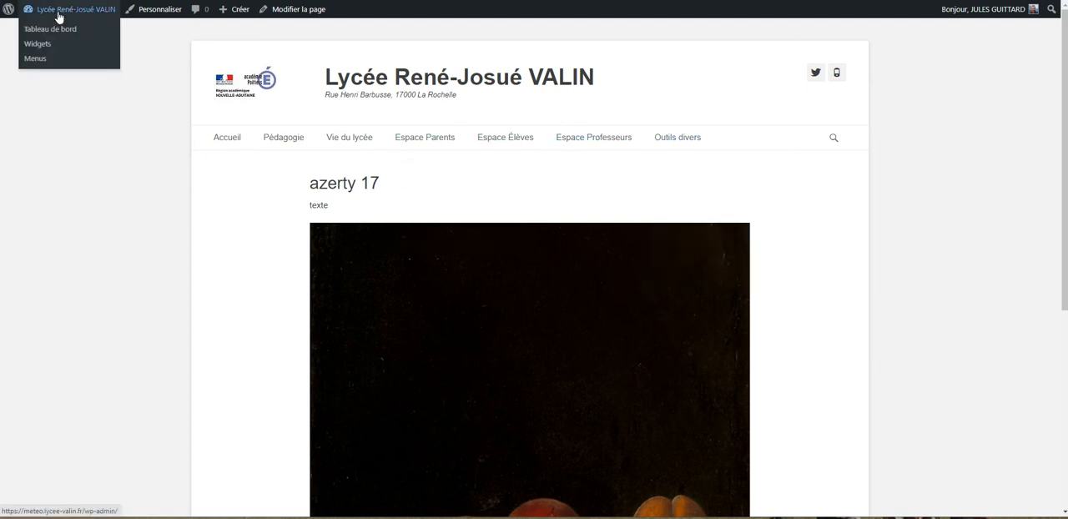
pyautogui.click(42, 63)
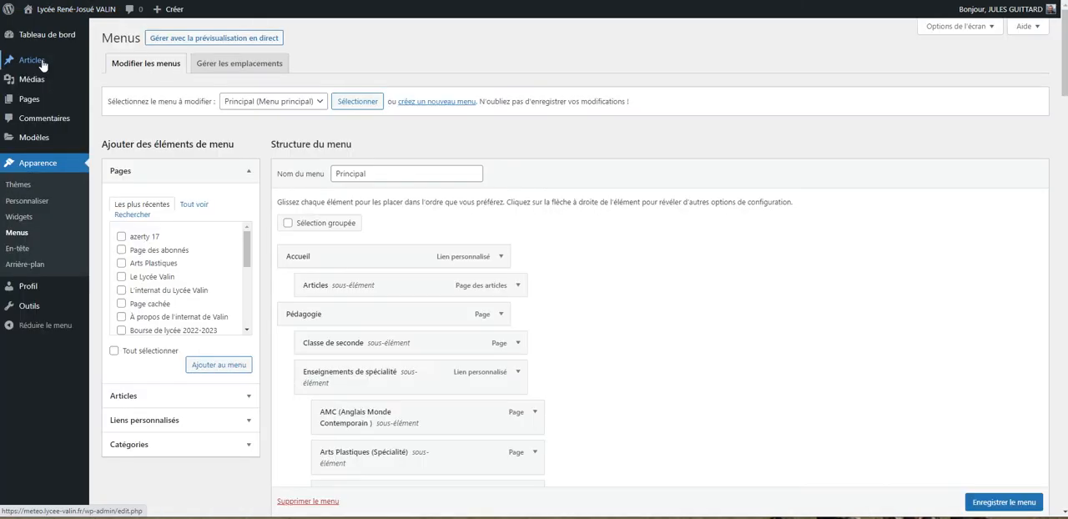
pyautogui.scroll(-2, 163, 242)
pyautogui.scroll(2, 148, 242)
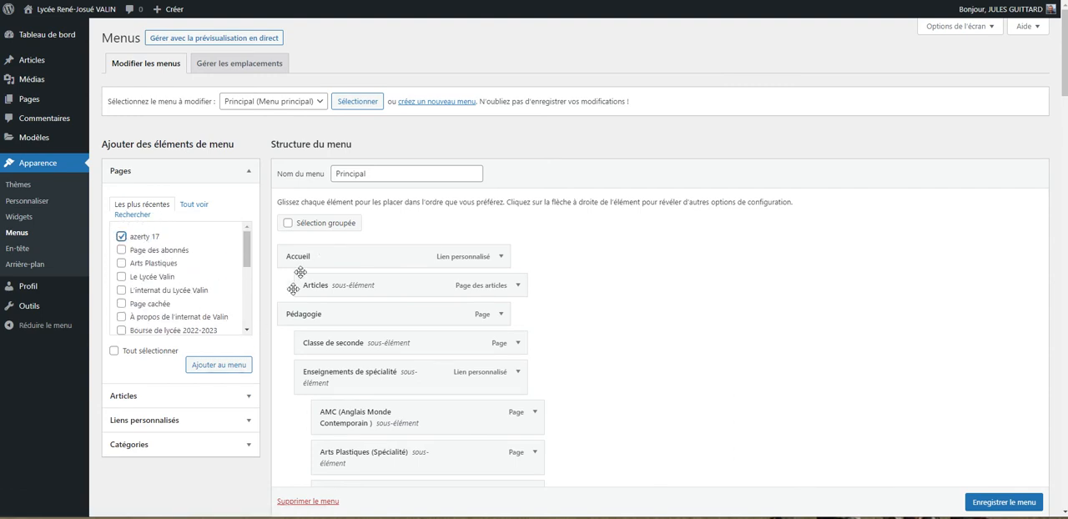
pyautogui.click(213, 373)
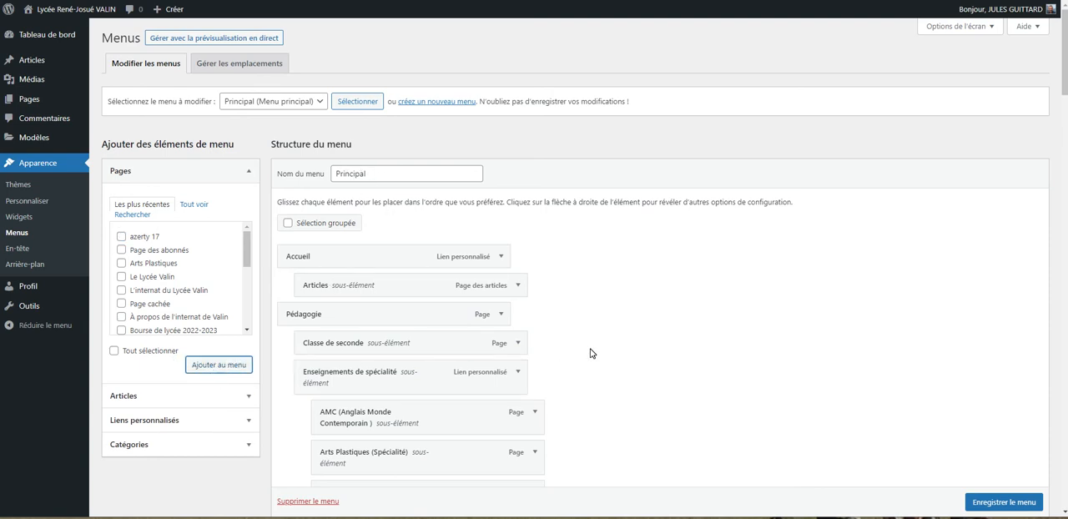
# Step: Check the azerty 17 entry at the end of the menu structure and save the Principal menu
pyautogui.scroll(-15, 591, 353)
pyautogui.scroll(-12, 590, 353)
pyautogui.scroll(-6, 591, 352)
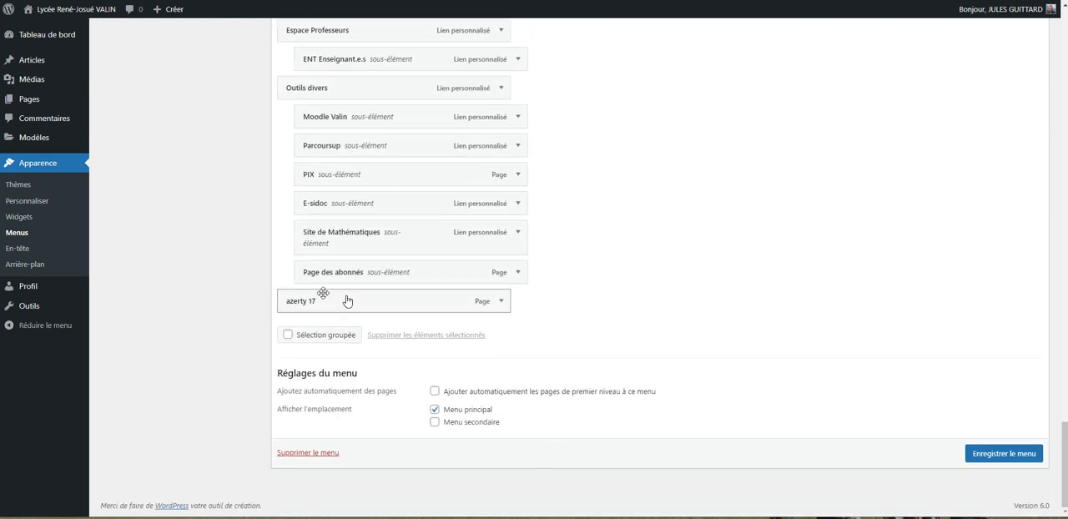
pyautogui.scroll(1, 503, 290)
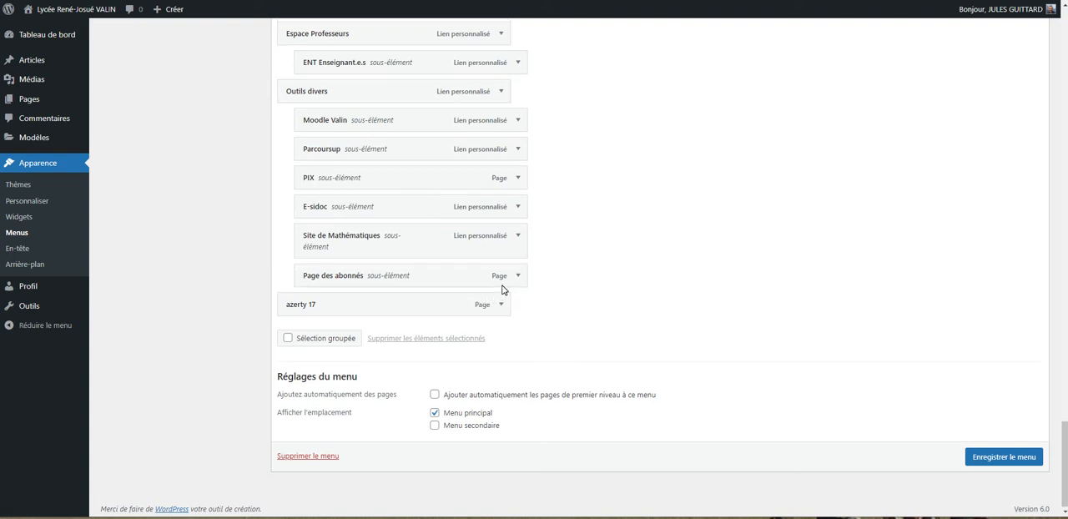
pyautogui.scroll(3, 503, 289)
pyautogui.click(68, 33)
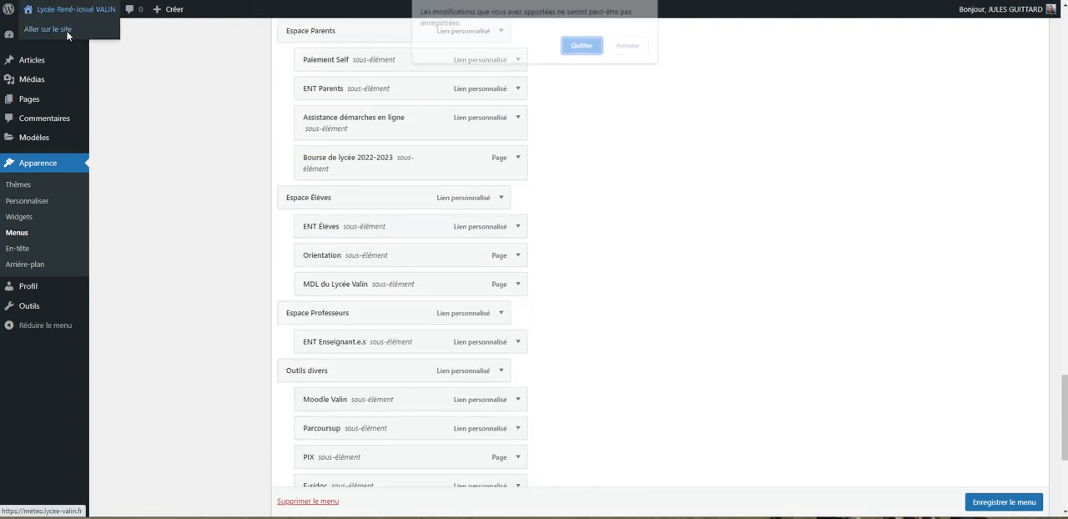
pyautogui.click(630, 46)
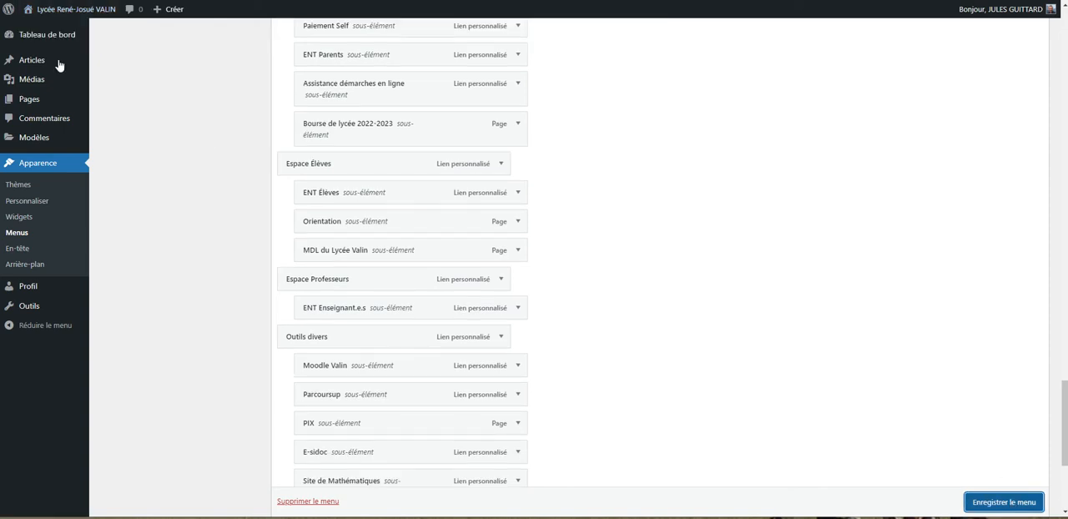
# Step: Visit the site and open the azerty 17 page from the main navigation
pyautogui.moveTo(59, 12)
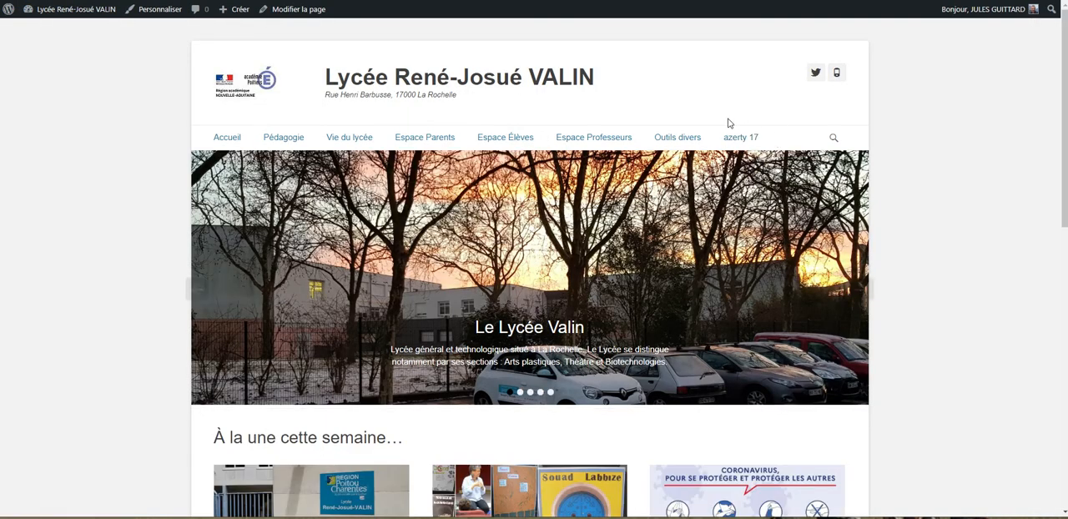
pyautogui.click(741, 145)
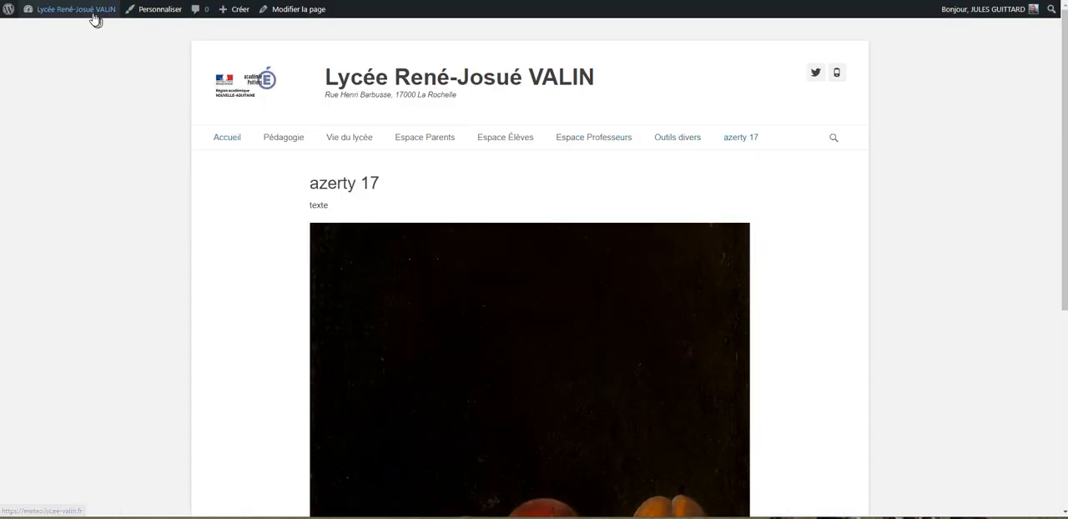
# Step: Make azerty 17 a sub-item of Outils divers, placed after Page des abonnés, and save the Principal menu
pyautogui.moveTo(92, 10)
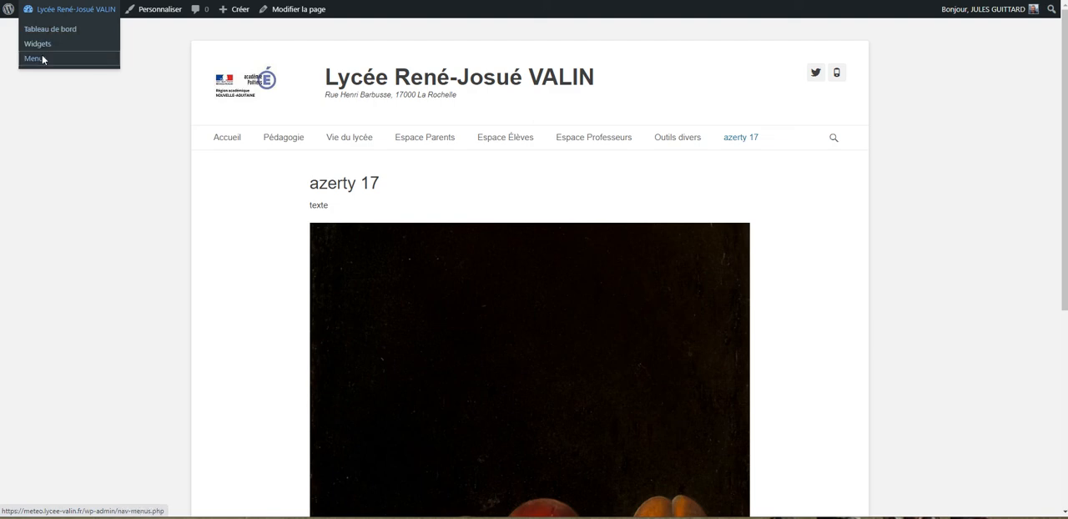
pyautogui.click(43, 60)
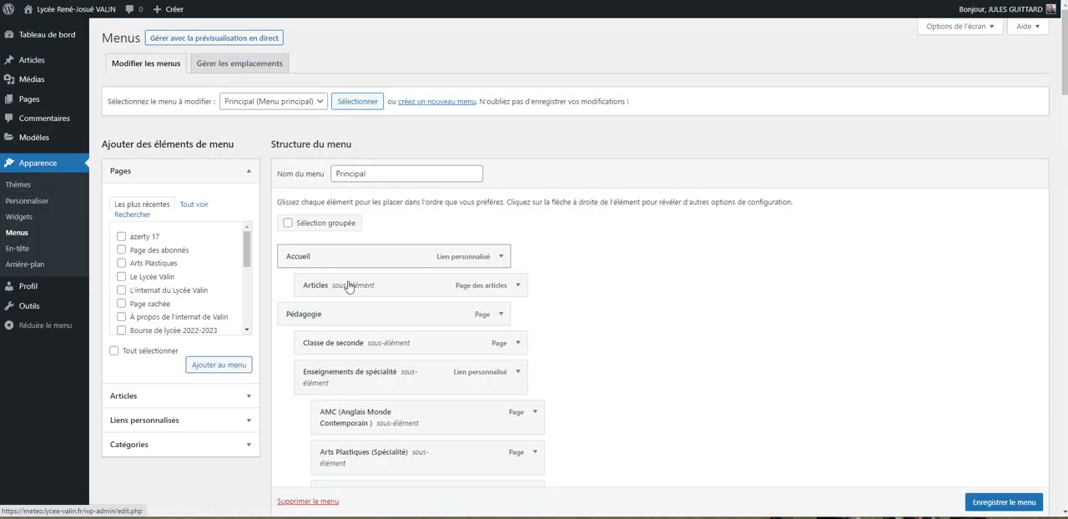
pyautogui.scroll(-8, 348, 282)
pyautogui.scroll(-10, 351, 286)
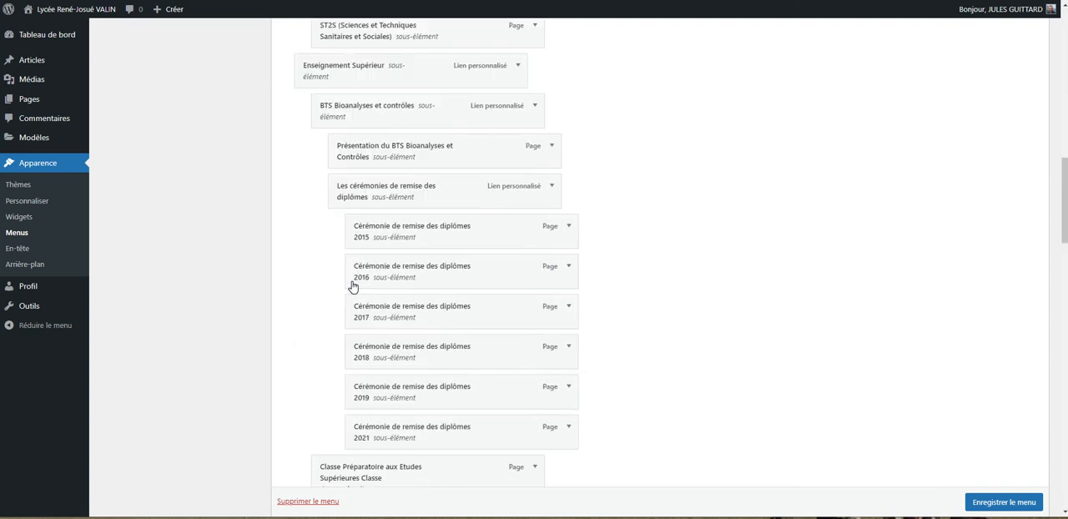
pyautogui.scroll(-1, 349, 251)
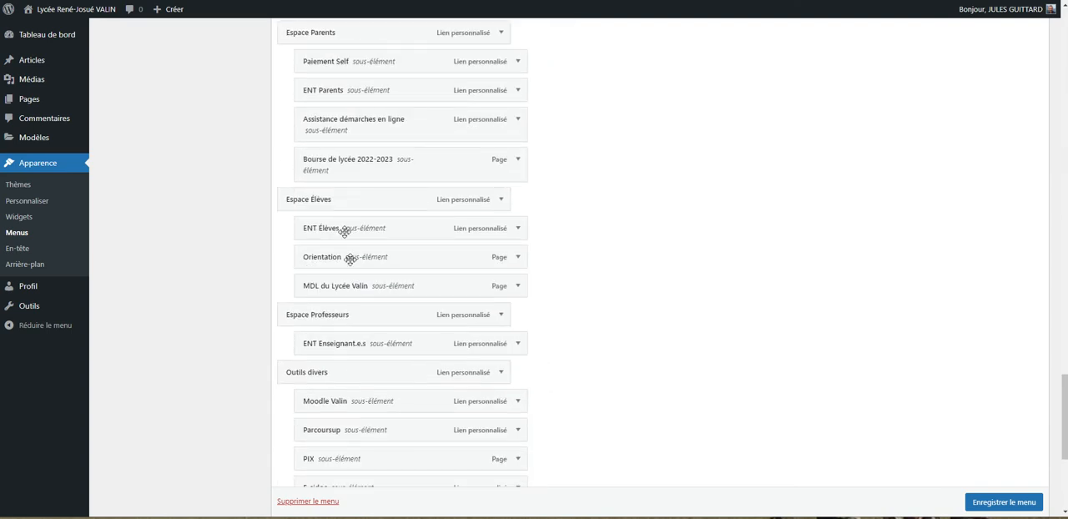
pyautogui.scroll(-1, 336, 228)
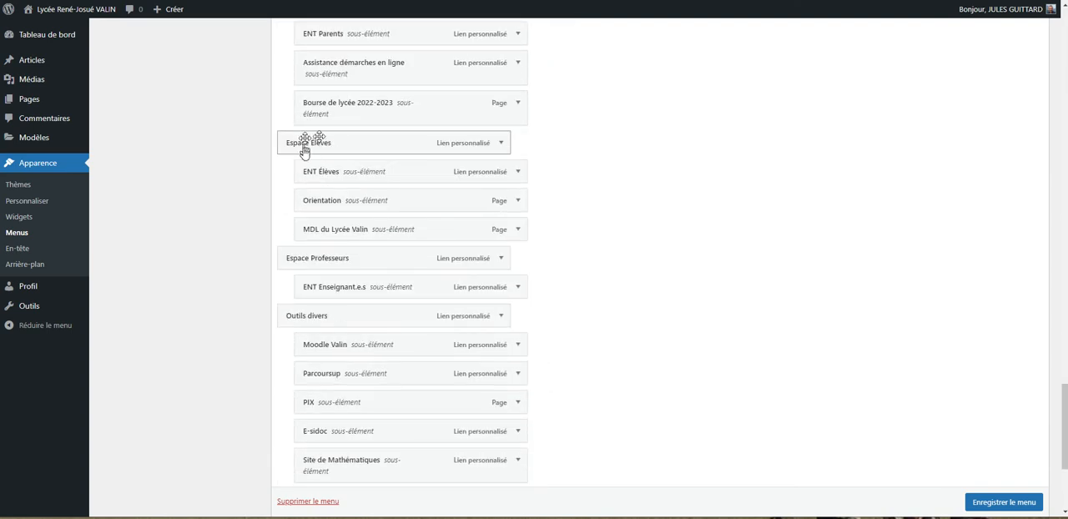
pyautogui.scroll(-3, 337, 173)
pyautogui.moveTo(327, 311); pyautogui.dragTo(346, 308)
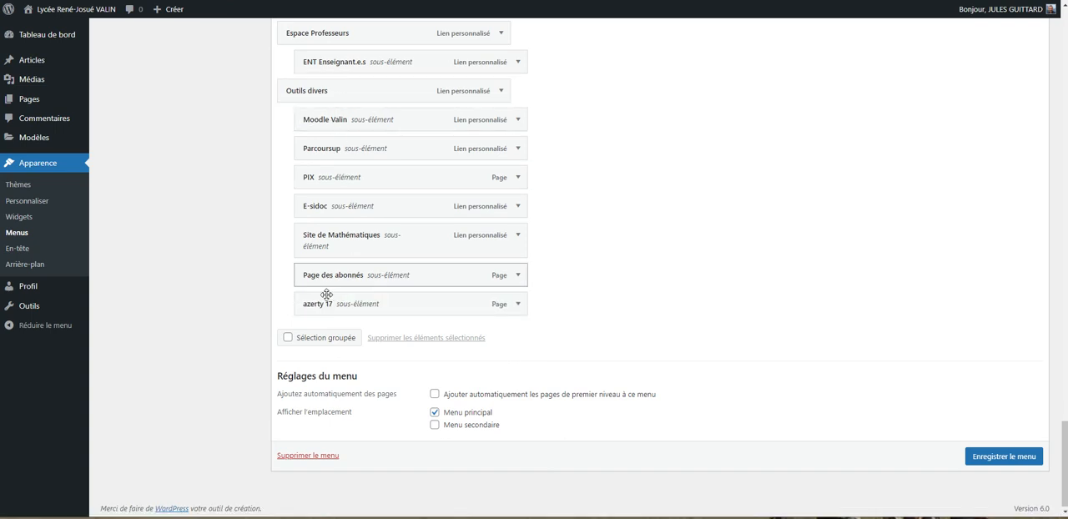
pyautogui.click(994, 458)
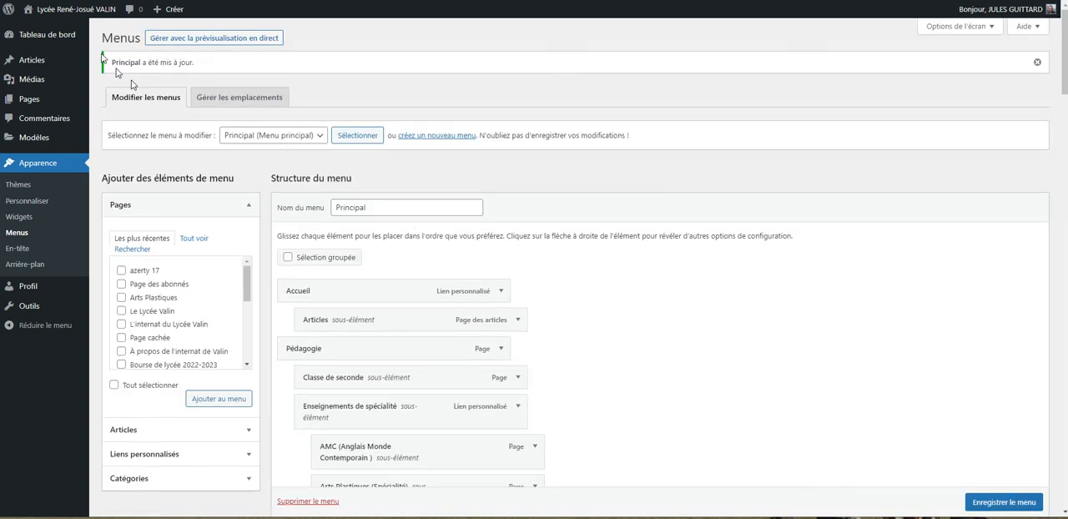
# Step: Visit the site and expand Outils divers in the main navigation to check for the azerty 17 entry
pyautogui.moveTo(73, 10)
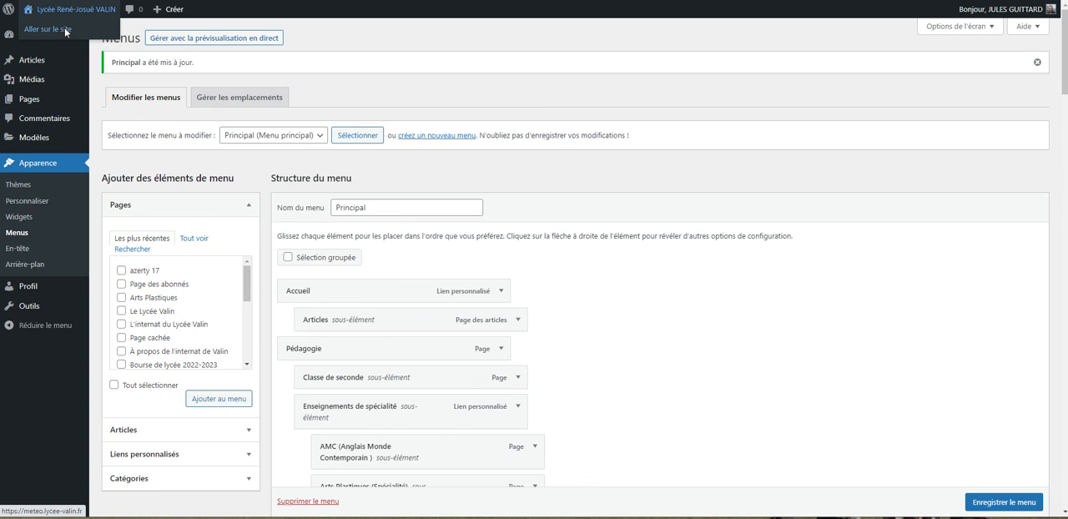
pyautogui.click(65, 32)
pyautogui.moveTo(682, 138)
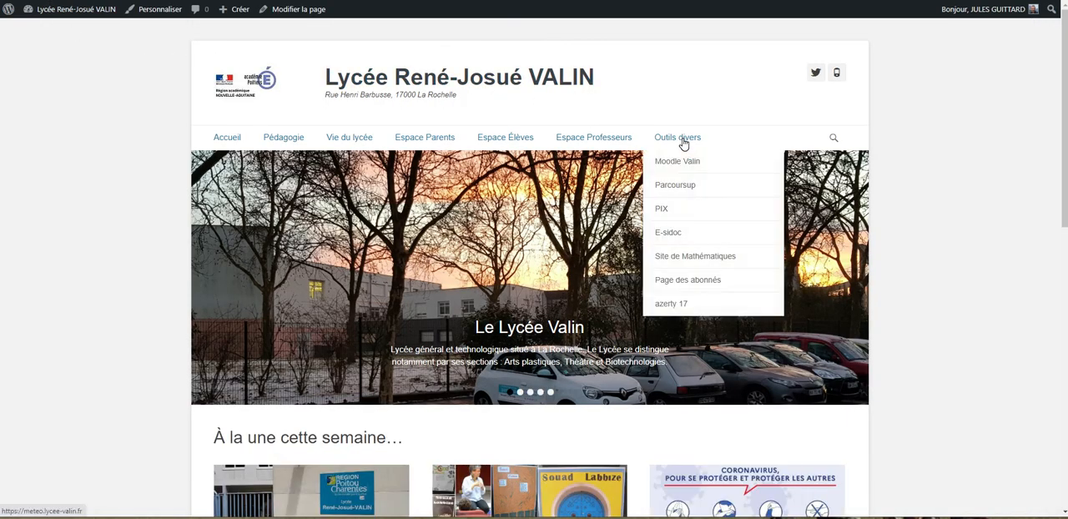